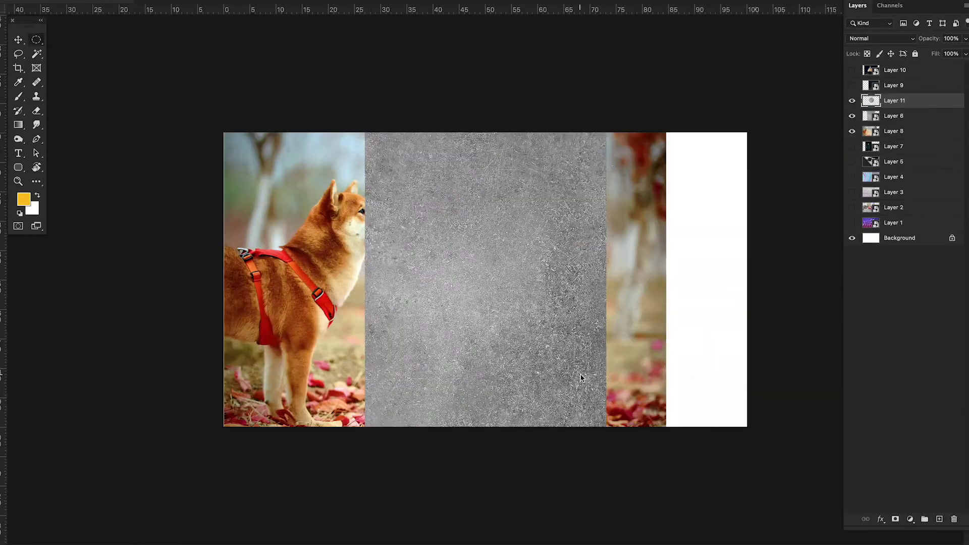
# Step: Set the grey texture layer to Screen and scale it over the dog's head
pyautogui.click(912, 39)
pyautogui.click(862, 133)
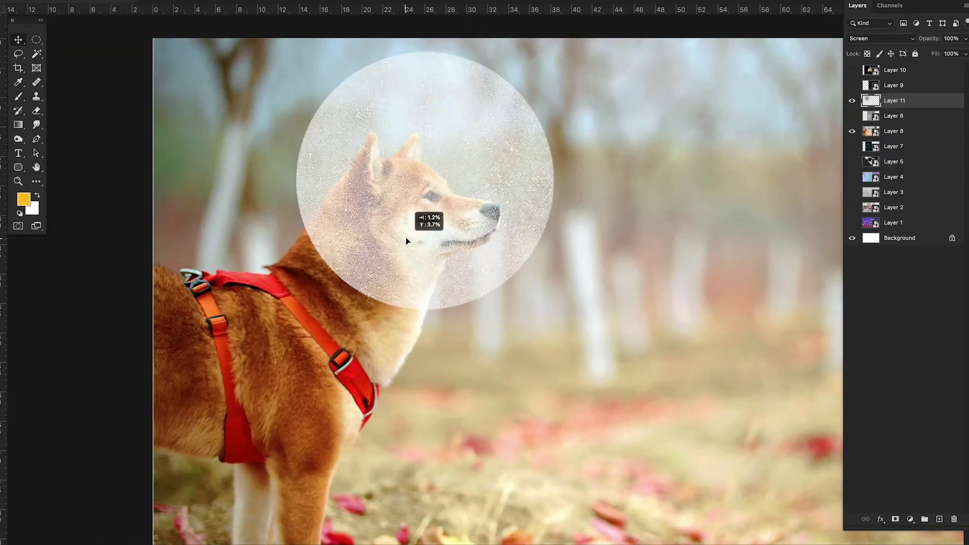
pyautogui.moveTo(272, 364); pyautogui.dragTo(319, 305)
pyautogui.moveTo(422, 201)
pyautogui.mouseDown()
pyautogui.moveTo(413, 214)
pyautogui.moveTo(445, 203)
pyautogui.mouseUp()
pyautogui.press('Return')
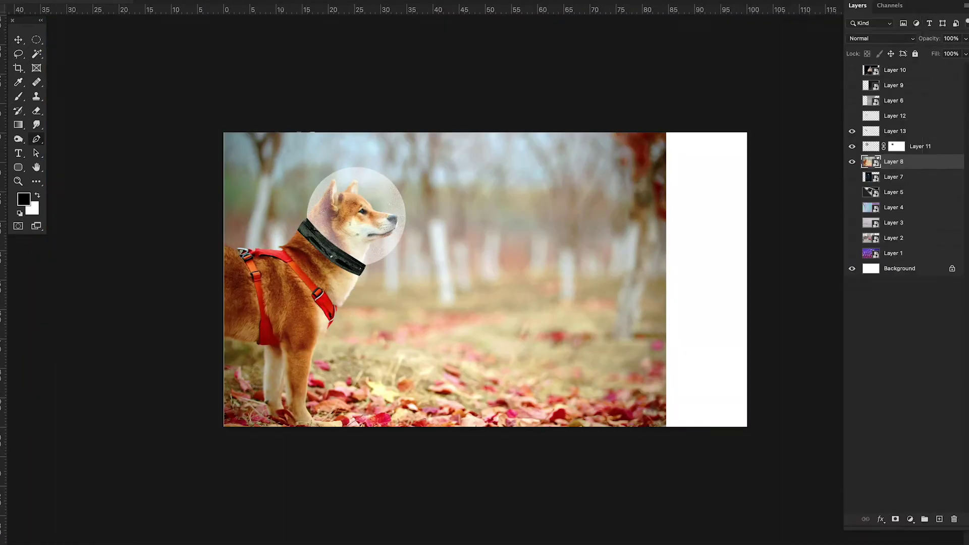
# Step: Cool the forest in Camera Raw: enter -80, then Temperature -25 and Tint -2
pyautogui.write('-80')
pyautogui.press('Tab')
pyautogui.write('-25')
pyautogui.press('Tab')
pyautogui.write('-2')
pyautogui.press('Tab')
pyautogui.press('Tab')
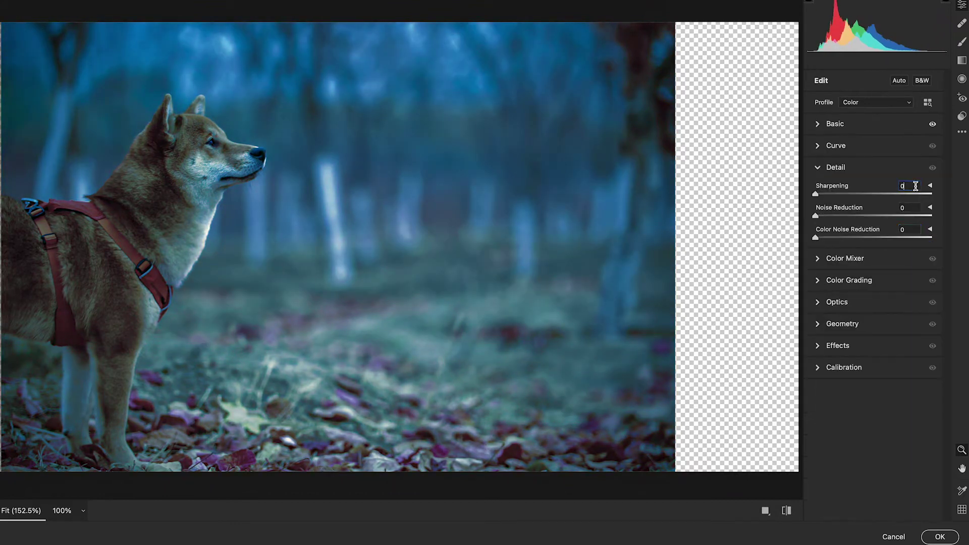
# Step: Lower Aquas saturation to -60 in Camera Raw's Color Mixer, then return to Basic settings
pyautogui.click(834, 258)
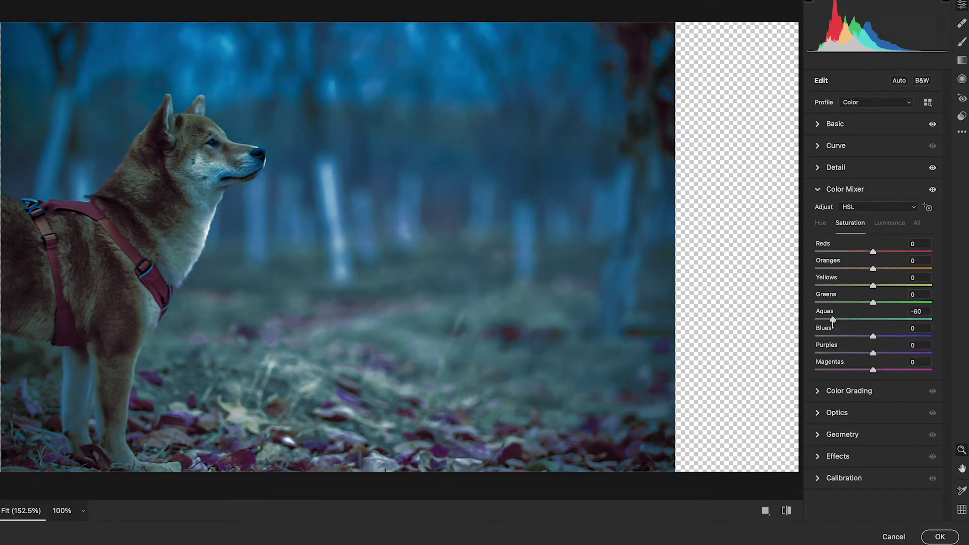
pyautogui.click(836, 123)
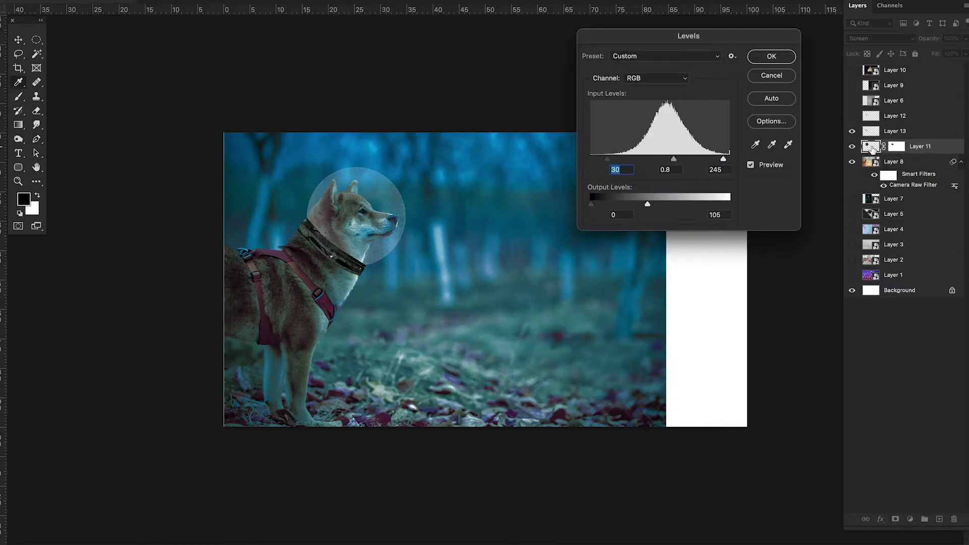
# Step: Apply the helmet Levels, then Content-Aware fill the right white strip with forest
pyautogui.press('Return')
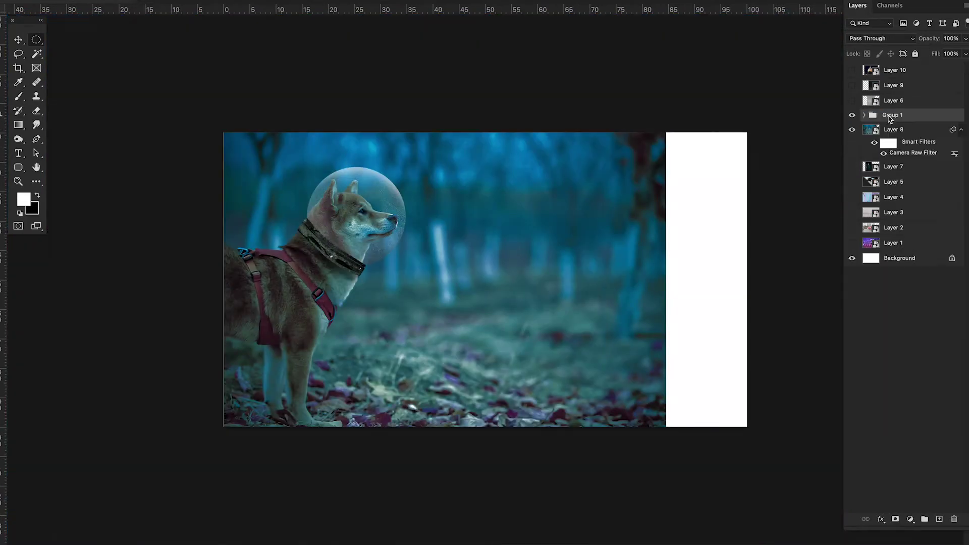
pyautogui.rightClick(659, 420)
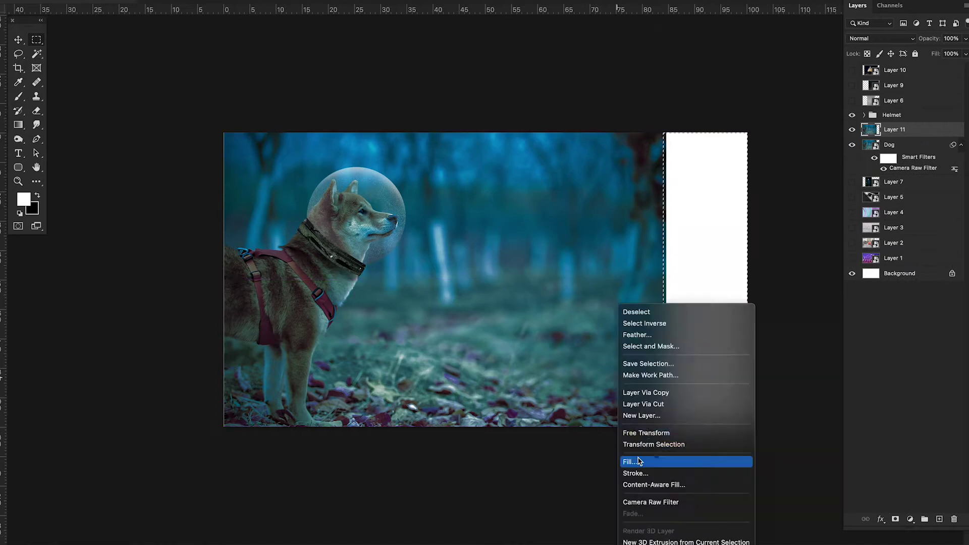
pyautogui.click(656, 459)
# Step: Duplicate the street photo, trace the jacketed man, test blend modes, then delete the copy
pyautogui.click(853, 177)
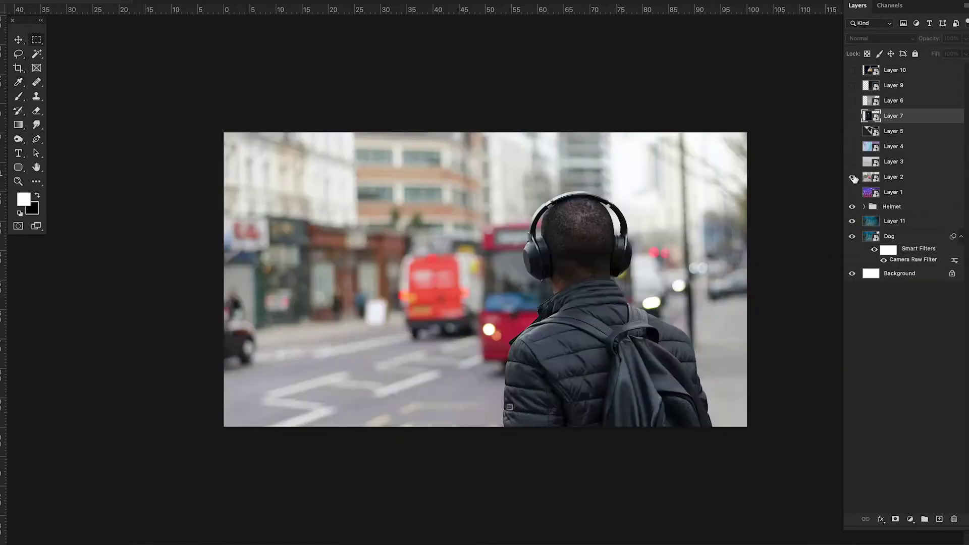
pyautogui.hotkey('ctrl', 'j')
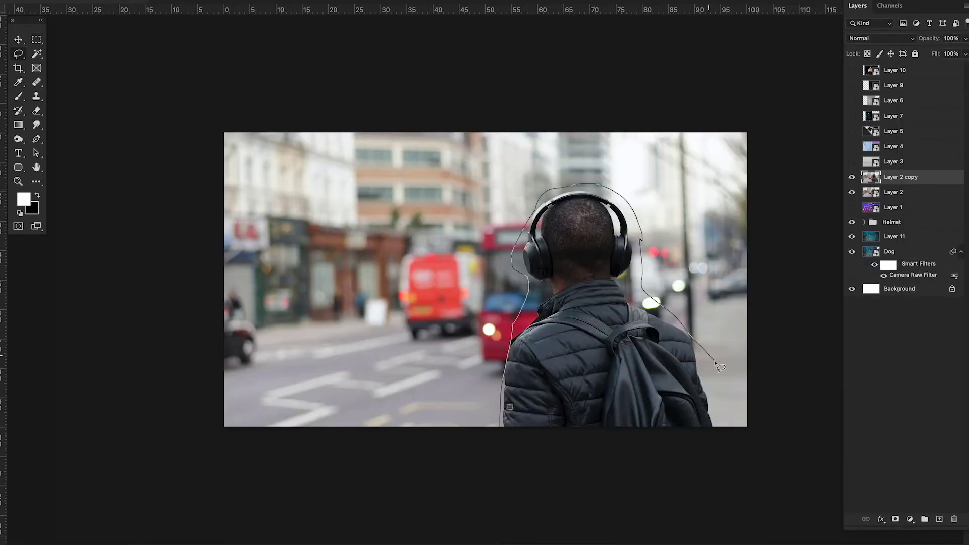
pyautogui.moveTo(715, 362); pyautogui.dragTo(623, 455)
pyautogui.moveTo(901, 177); pyautogui.dragTo(876, 215)
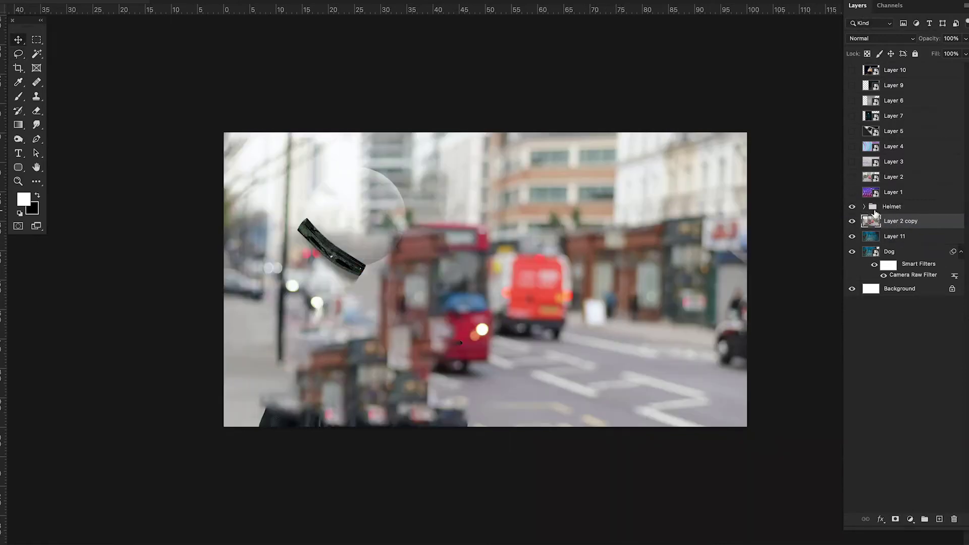
pyautogui.hotkey('shift', '+')
pyautogui.hotkey('shift', '+')
pyautogui.hotkey('shift', '+')
pyautogui.hotkey('shift', '+')
pyautogui.hotkey('shift', '+')
pyautogui.hotkey('shift', '+')
pyautogui.hotkey('shift', '+')
pyautogui.hotkey('shift', '+')
pyautogui.hotkey('shift', '+')
pyautogui.hotkey('shift', '+')
pyautogui.hotkey('shift', '+')
pyautogui.press('Delete')
# Step: Show the fluid-paint texture at 75% opacity, trying Hard Light, Difference, then Pin Light
pyautogui.click(853, 146)
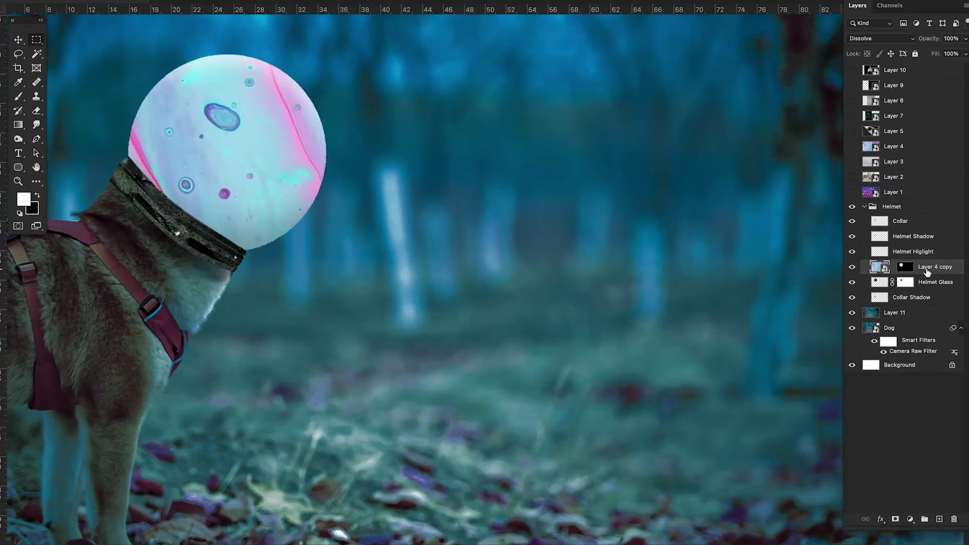
pyautogui.hotkey('shift', '+')
pyautogui.hotkey('shift', '+')
pyautogui.hotkey('shift', '+')
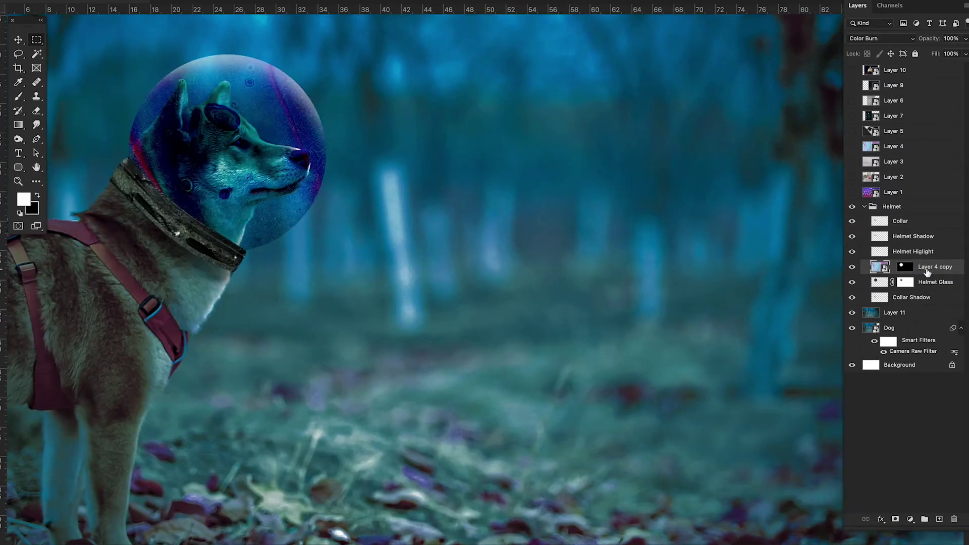
pyautogui.hotkey('shift', '+')
pyautogui.hotkey('shift', '+')
pyautogui.hotkey('shift', '+')
pyautogui.hotkey('shift', '+')
pyautogui.hotkey('shift', '+')
pyautogui.hotkey('shift', '+')
pyautogui.press('7')
pyautogui.press('5')
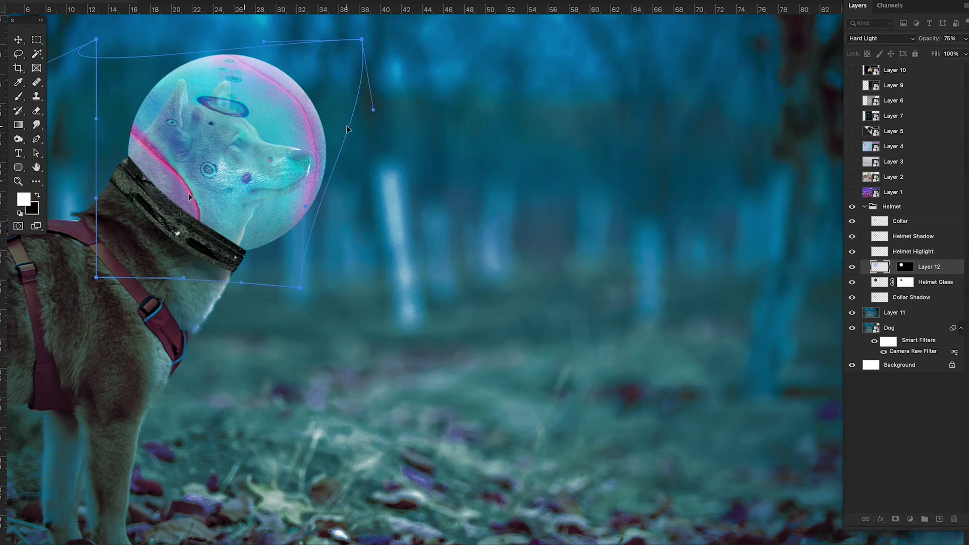
pyautogui.press('Return')
pyautogui.hotkey('shift', '+')
pyautogui.hotkey('shift', '+')
pyautogui.hotkey('shift', '+')
pyautogui.hotkey('shift', '+')
pyautogui.hotkey('shift', '+')
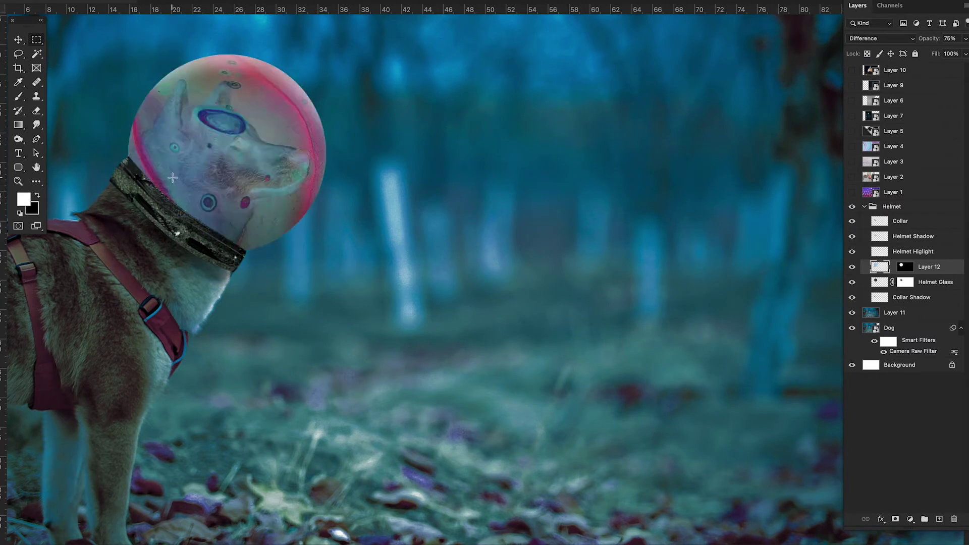
pyautogui.hotkey('shift', '-')
pyautogui.hotkey('shift', '-')
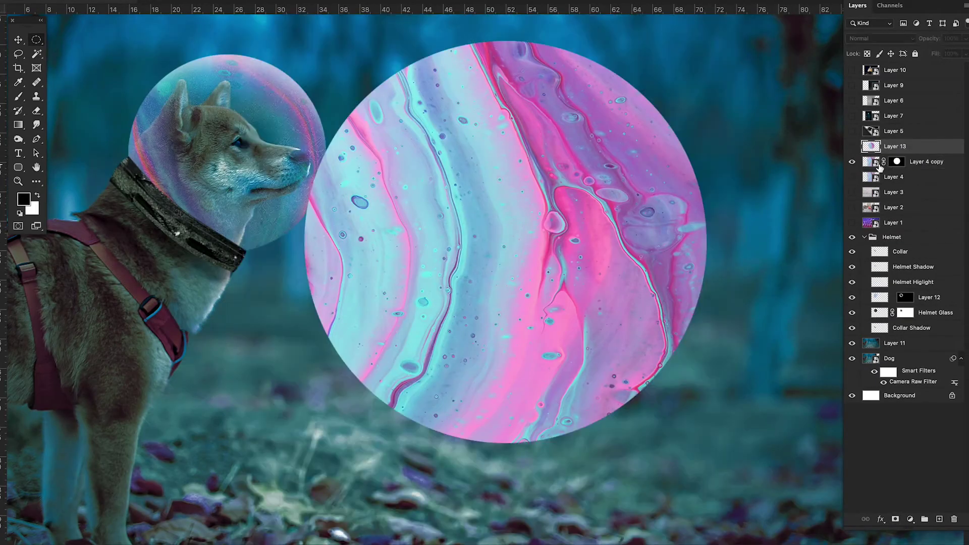
# Step: Spherize the marbled circle and scale and rotate it into a pink-banded planet
pyautogui.click(275, 1)
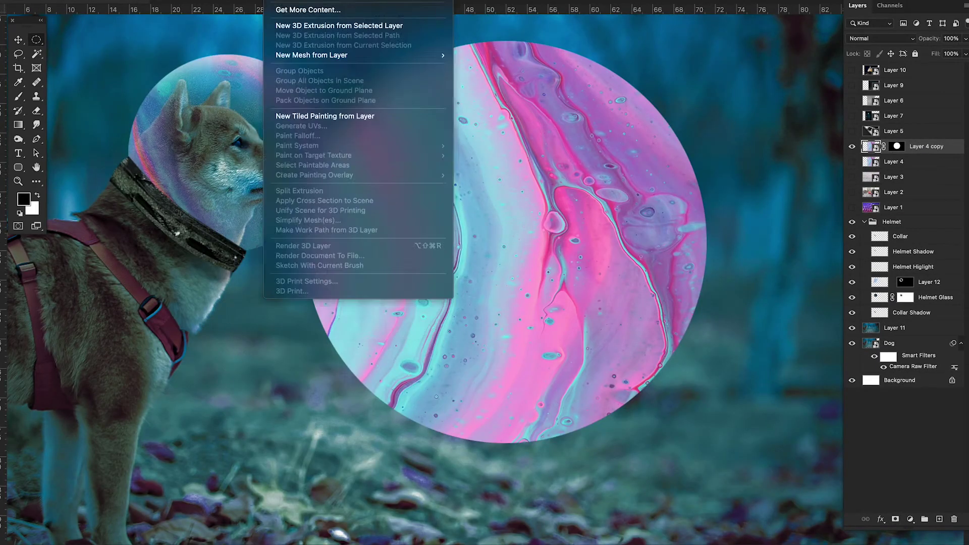
pyautogui.click(429, 160)
pyautogui.press('Return')
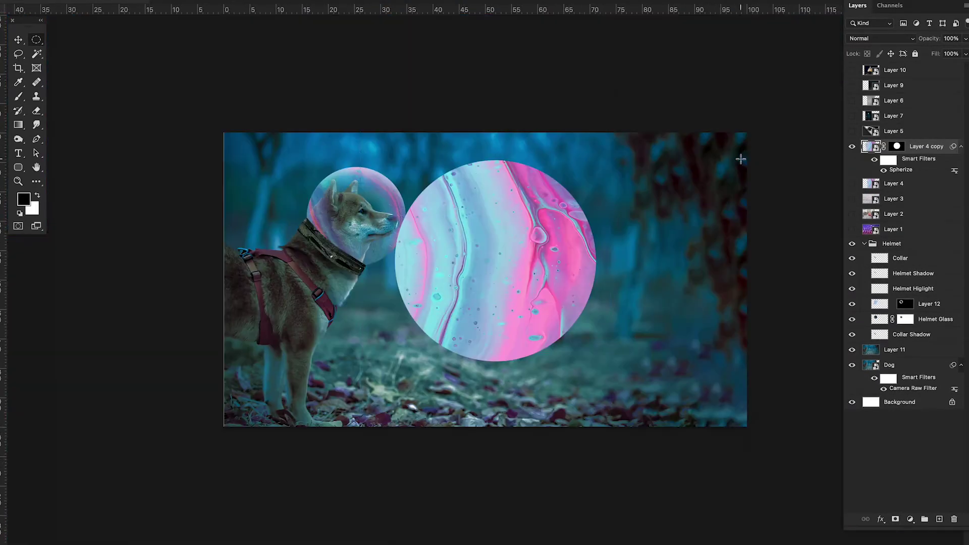
pyautogui.hotkey('ctrl', 't')
pyautogui.moveTo(382, 452)
pyautogui.mouseDown()
pyautogui.moveTo(380, 438)
pyautogui.moveTo(585, 222)
pyautogui.mouseUp()
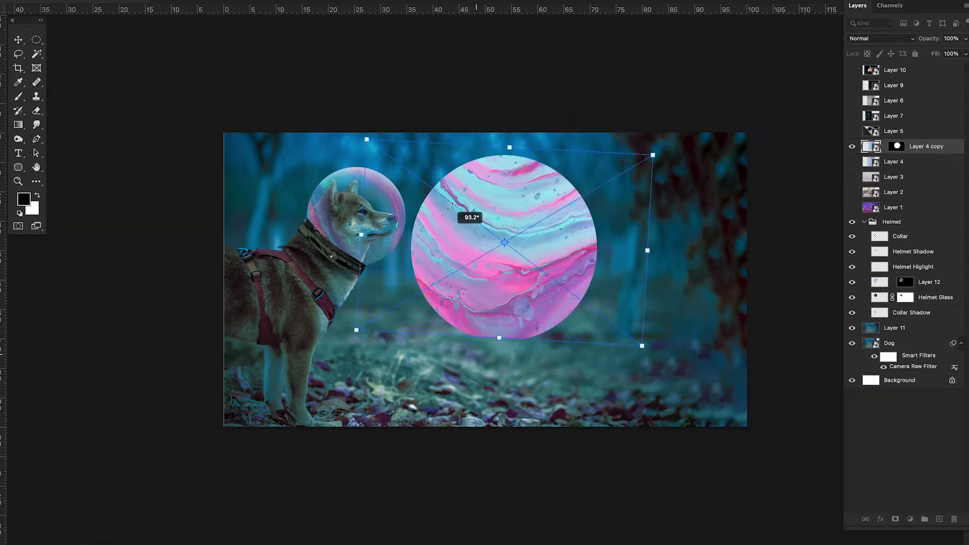
pyautogui.moveTo(646, 162); pyautogui.dragTo(621, 126)
pyautogui.press('Return')
pyautogui.moveTo(641, 290)
pyautogui.mouseDown()
pyautogui.moveTo(511, 265)
pyautogui.moveTo(512, 141)
pyautogui.moveTo(626, 318)
pyautogui.mouseUp()
# Step: Duplicate the planet and clip a Hue/Saturation adjustment shifting the lower planet's hue
pyautogui.hotkey('ctrl', 't')
pyautogui.moveTo(687, 394); pyautogui.dragTo(616, 445)
pyautogui.press('Return')
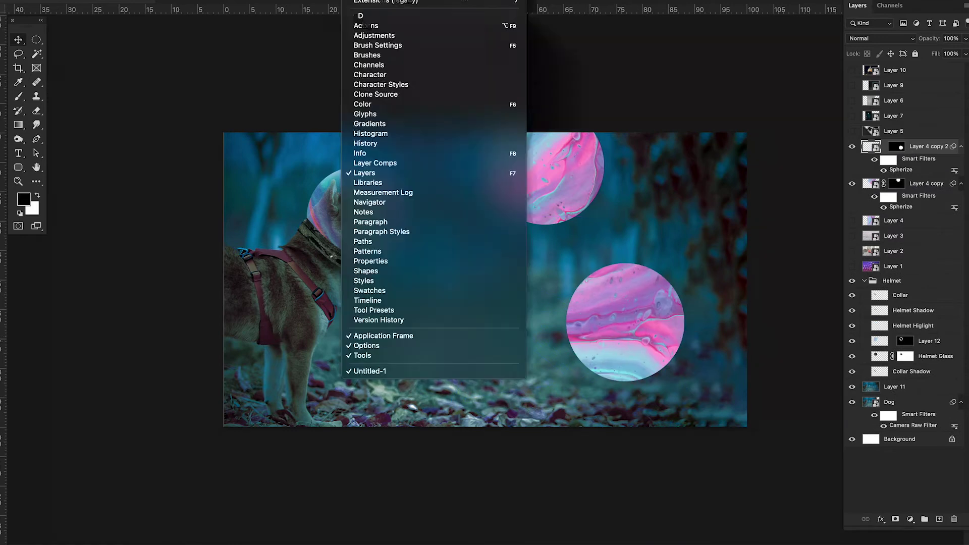
pyautogui.click(374, 35)
pyautogui.click(68, 212)
pyautogui.hotkey('ctrl', 'alt', 'g')
pyautogui.moveTo(104, 235)
pyautogui.mouseDown()
pyautogui.moveTo(112, 235)
pyautogui.moveTo(71, 237)
pyautogui.mouseUp()
pyautogui.click(115, 208)
pyautogui.click(90, 273)
pyautogui.click(115, 208)
pyautogui.click(89, 147)
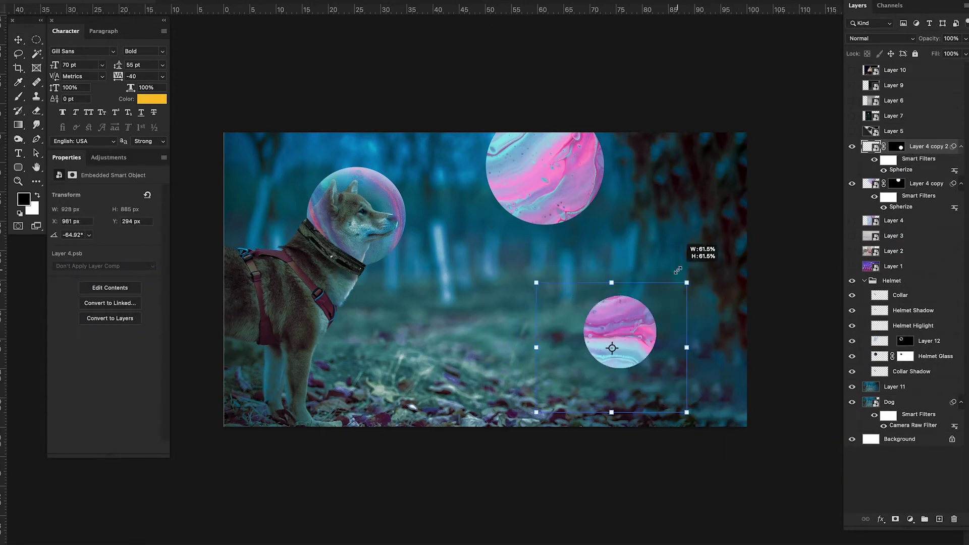
# Step: Shrink the small planet and move it to the upper right
pyautogui.hotkey('ctrl', 't')
pyautogui.moveTo(749, 150); pyautogui.dragTo(738, 160)
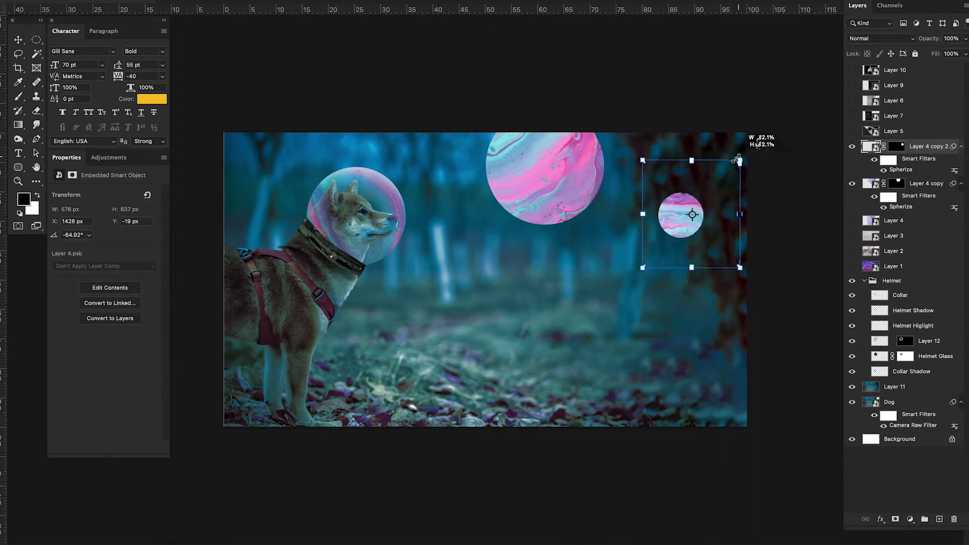
pyautogui.moveTo(693, 214)
pyautogui.mouseDown()
pyautogui.moveTo(694, 231)
pyautogui.moveTo(646, 236)
pyautogui.mouseUp()
pyautogui.press('Return')
# Step: Give the small planet an enlarged pink Outer Glow with a value of 50
pyautogui.doubleClick(934, 152)
pyautogui.click(393, 500)
pyautogui.click(535, 372)
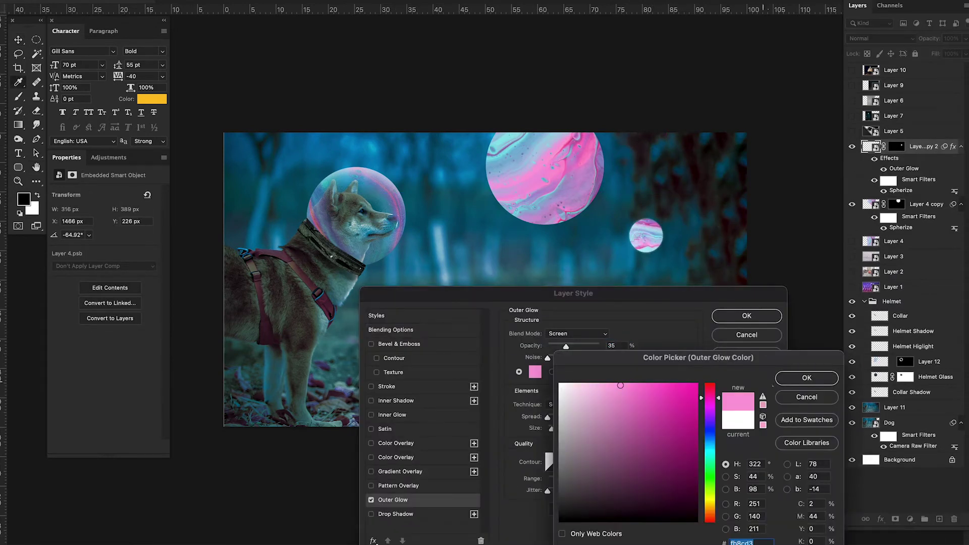
pyautogui.click(805, 396)
pyautogui.moveTo(552, 428); pyautogui.dragTo(564, 428)
pyautogui.click(578, 333)
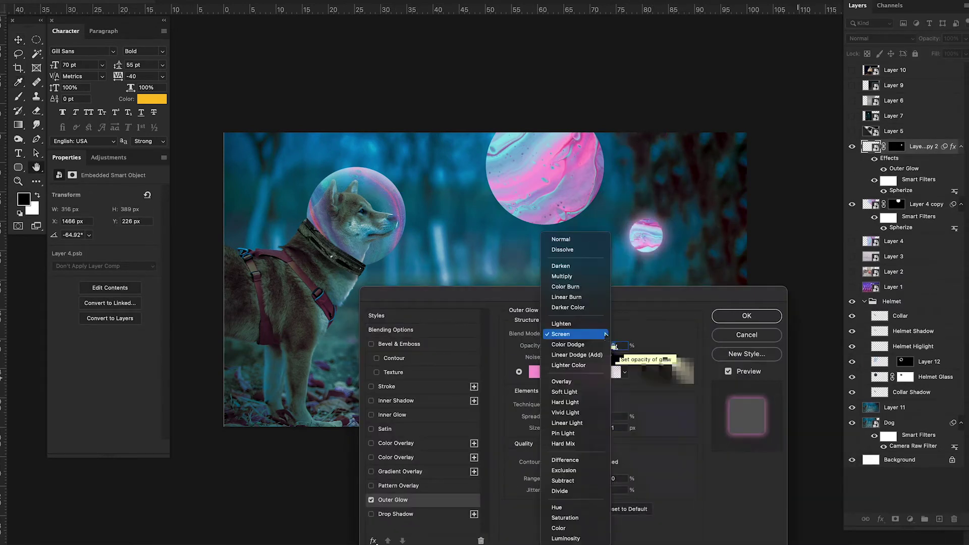
pyautogui.write('50')
pyautogui.press('Return')
# Step: Give the big planet a wider, larger hot-pink Outer Glow
pyautogui.doubleClick(934, 204)
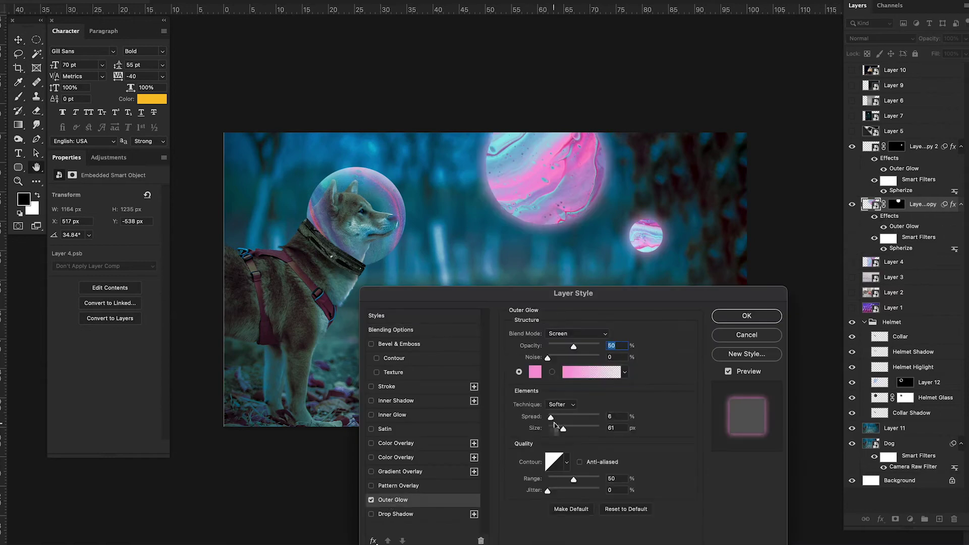
pyautogui.moveTo(564, 428); pyautogui.dragTo(600, 428)
pyautogui.moveTo(550, 417); pyautogui.dragTo(572, 417)
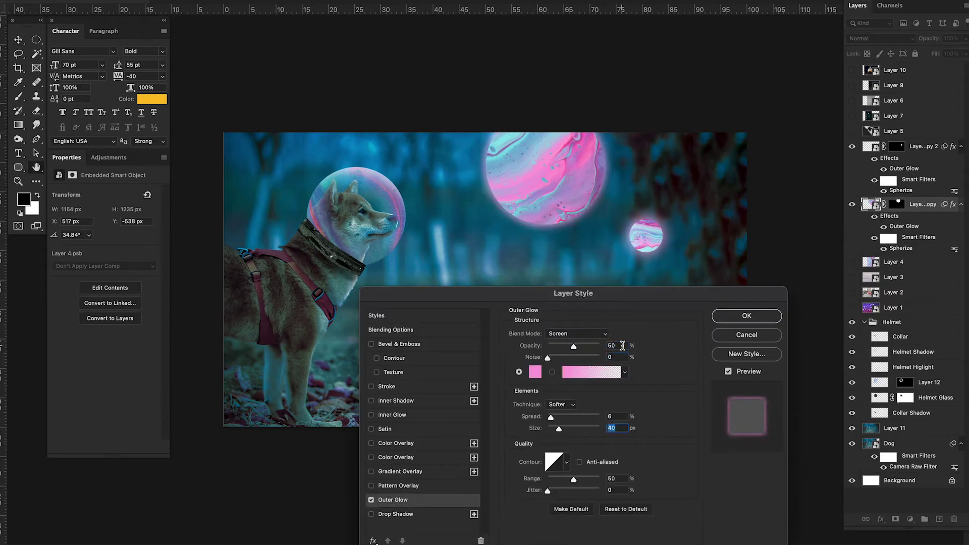
pyautogui.click(535, 372)
pyautogui.click(697, 385)
pyautogui.press('Return')
pyautogui.press('Return')
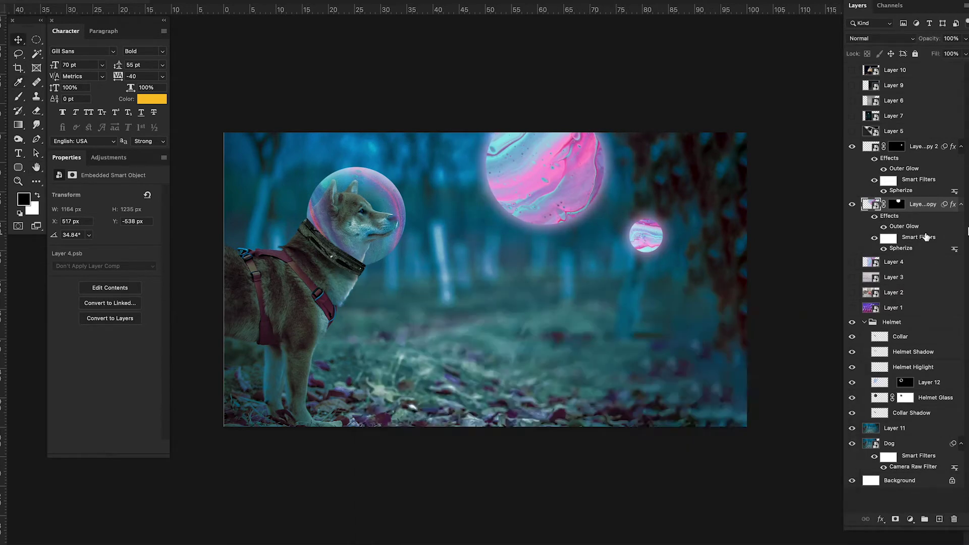
pyautogui.keyDown('ctrl'); pyautogui.click(871, 204); pyautogui.keyUp('ctrl')
# Step: Add white-brush glow layers and group the planet layers into a folder named 'Planets'
pyautogui.hotkey('ctrl', 'shift', 'alt', 'n')
pyautogui.press('b')
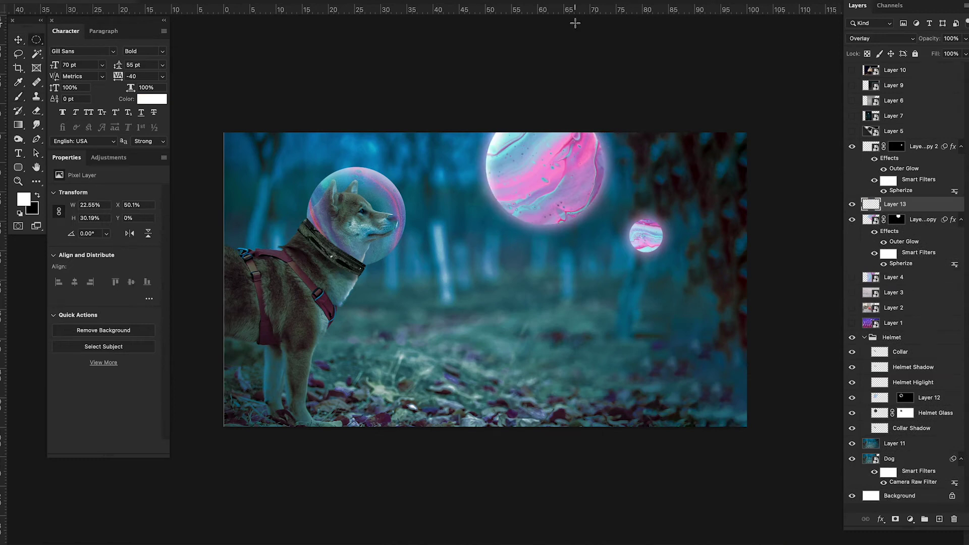
pyautogui.hotkey('ctrl', 'shift', 'alt', 'n')
pyautogui.scroll(5, 376, 124)
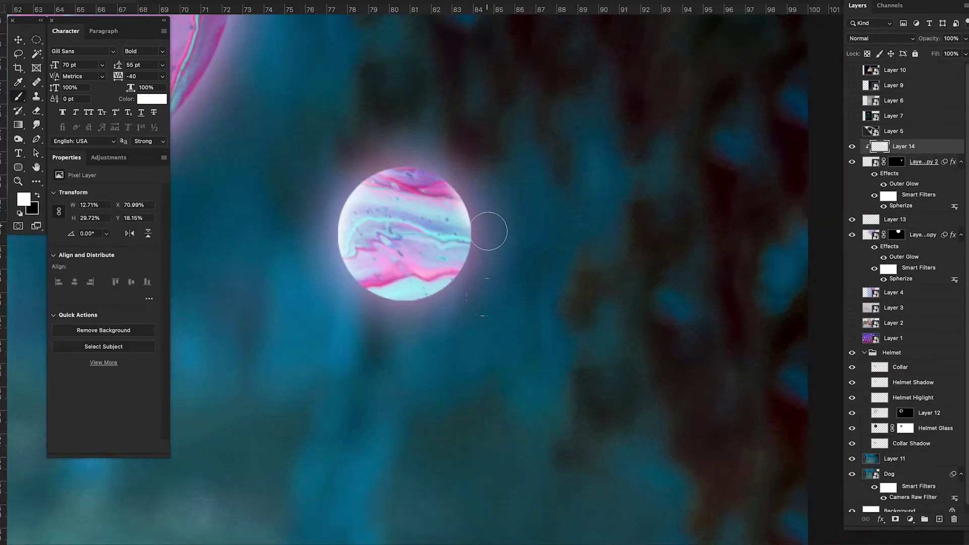
pyautogui.hotkey('ctrl', '0')
pyautogui.hotkey('ctrl', 'g')
pyautogui.doubleClick(891, 146)
pyautogui.write('Planets')
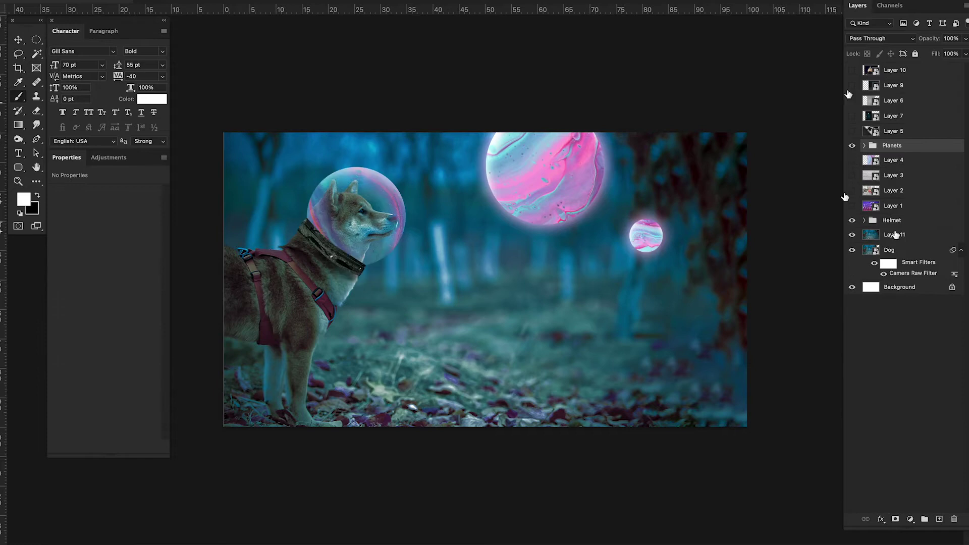
# Step: Group the lantern copy layers into Group 1, hide it, and select the stool photo
pyautogui.click(853, 70)
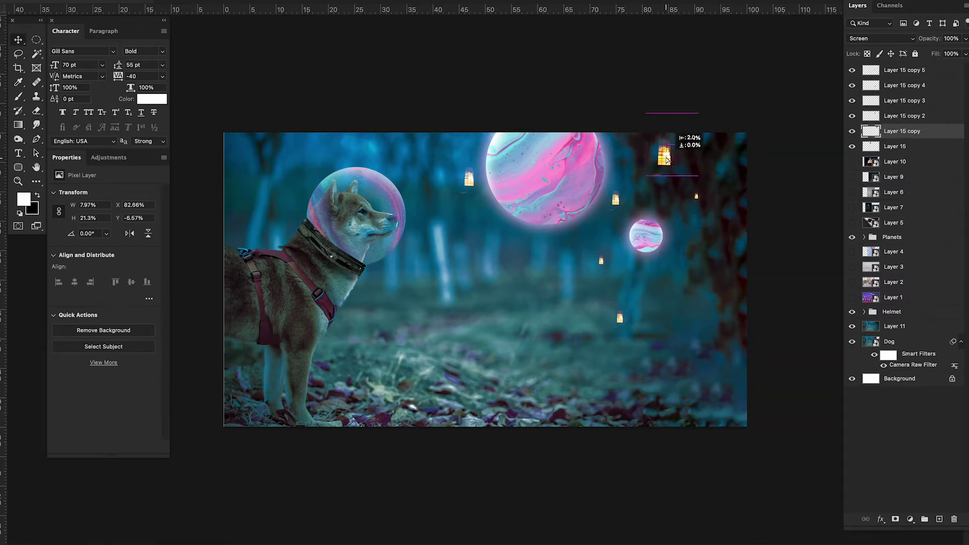
pyautogui.click(898, 146)
pyautogui.keyDown('shift'); pyautogui.click(904, 71); pyautogui.keyUp('shift')
pyautogui.hotkey('ctrl', 'g')
pyautogui.click(881, 38)
pyautogui.press('Escape')
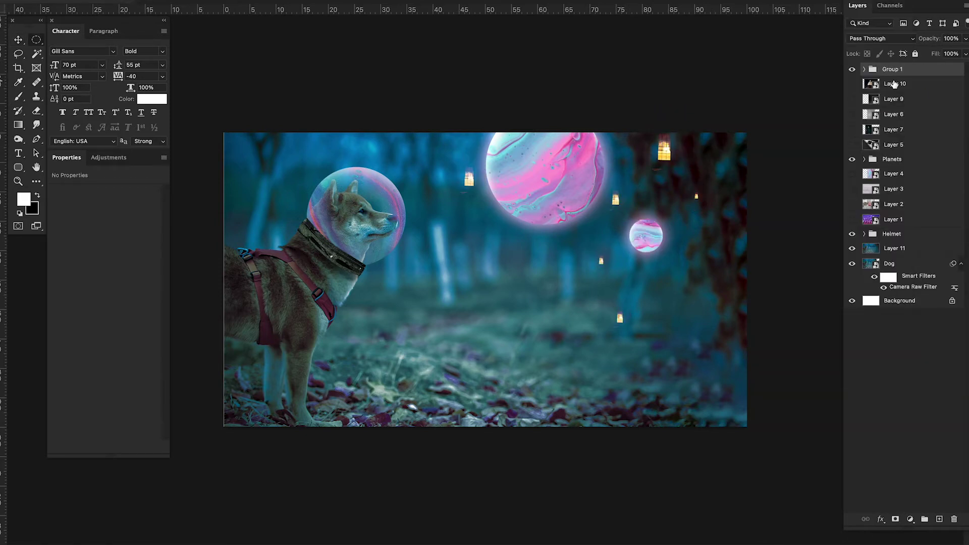
pyautogui.click(853, 99)
pyautogui.click(899, 99)
# Step: Trace the stool with the Pen tool and copy it onto its own layer
pyautogui.hotkey('ctrl', '+')
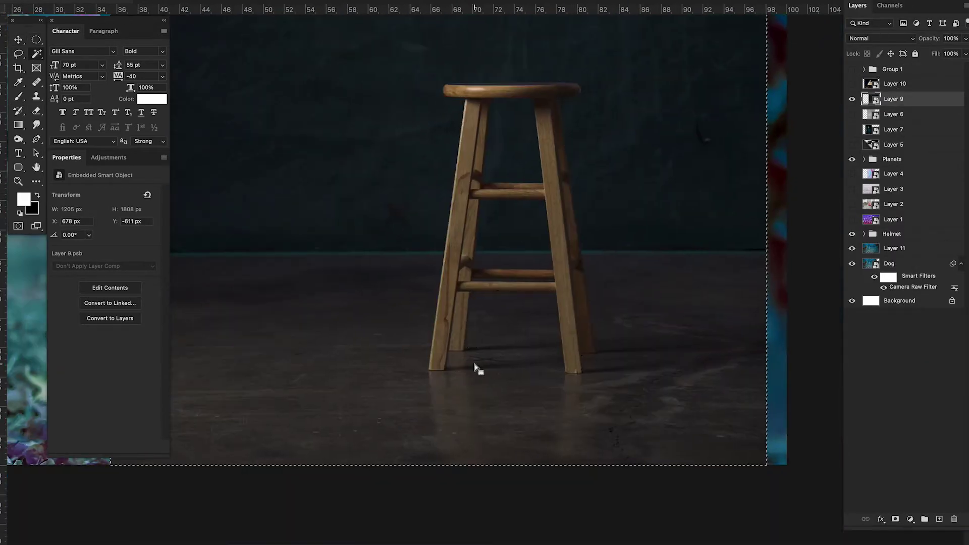
pyautogui.scroll(2, 458, 107)
pyautogui.scroll(-5, 430, 303)
pyautogui.press('p')
pyautogui.click(408, 377)
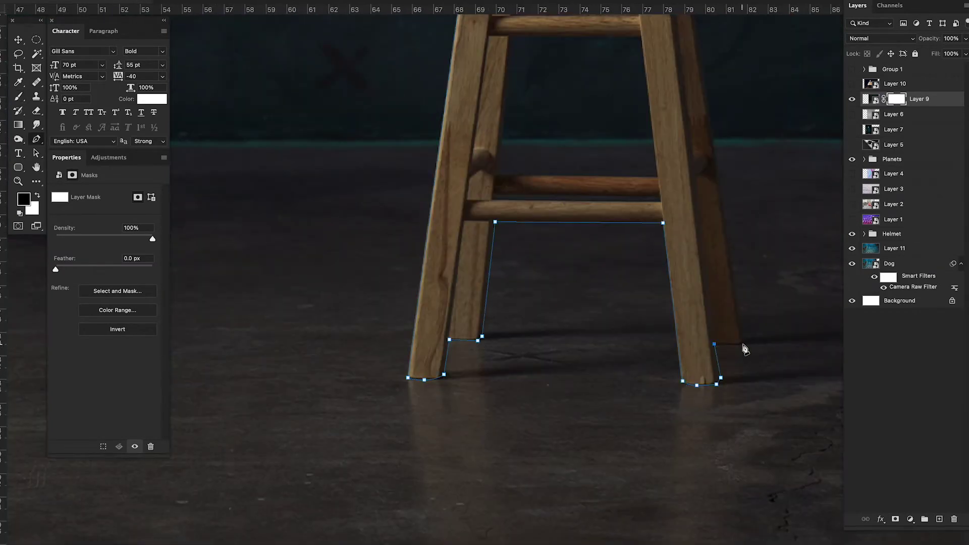
pyautogui.scroll(5, 733, 303)
pyautogui.click(675, 170)
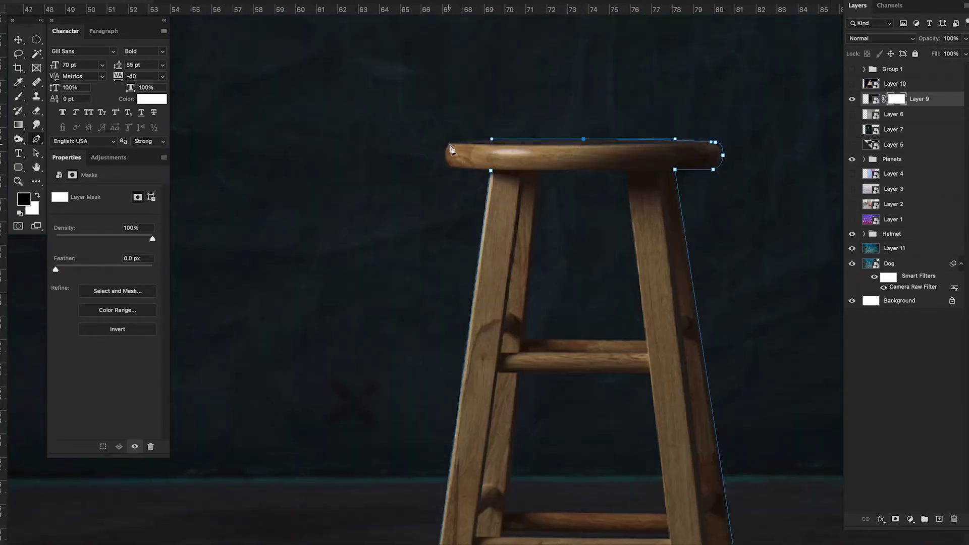
pyautogui.click(450, 168)
pyautogui.rightClick(472, 198)
pyautogui.click(530, 251)
pyautogui.rightClick(871, 99)
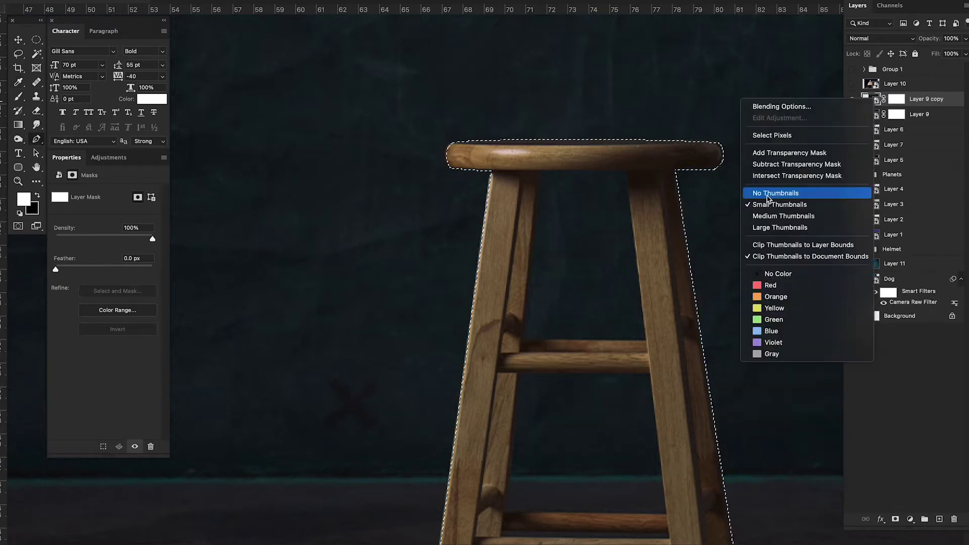
pyautogui.hotkey('ctrl', 'j')
# Step: Pen out and delete the background showing through the gaps between the stool's legs
pyautogui.scroll(-1, 546, 162)
pyautogui.click(629, 154)
pyautogui.click(543, 152)
pyautogui.hotkey('ctrl', 'Return')
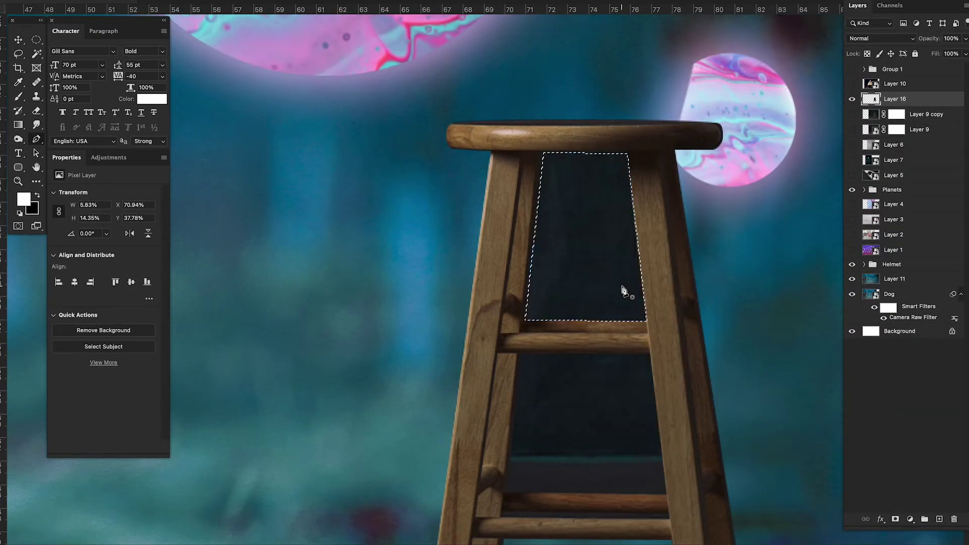
pyautogui.press('Delete')
pyautogui.hotkey('ctrl', 'd')
pyautogui.scroll(-3, 460, 251)
pyautogui.scroll(-5, 535, 383)
pyautogui.scroll(2, 462, 217)
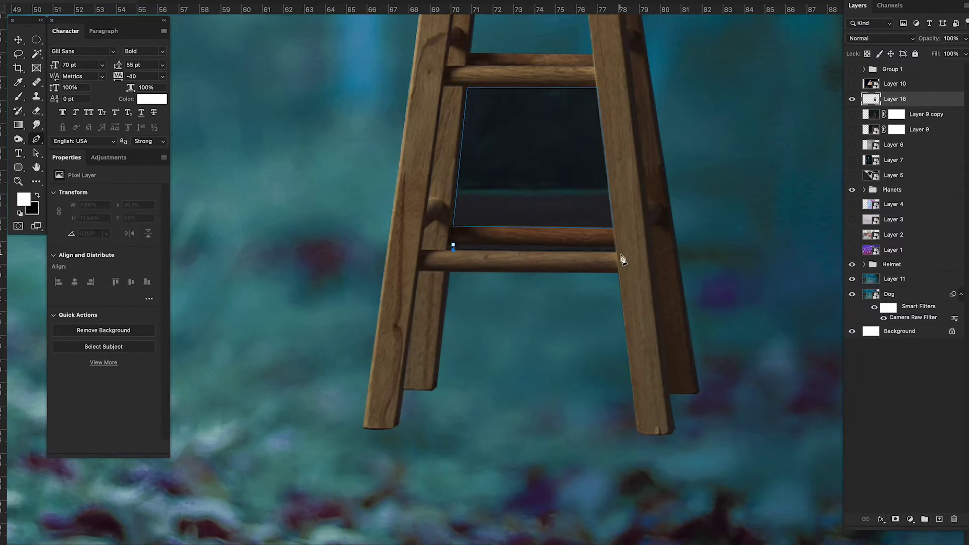
pyautogui.press('Delete')
pyautogui.hotkey('ctrl', 'd')
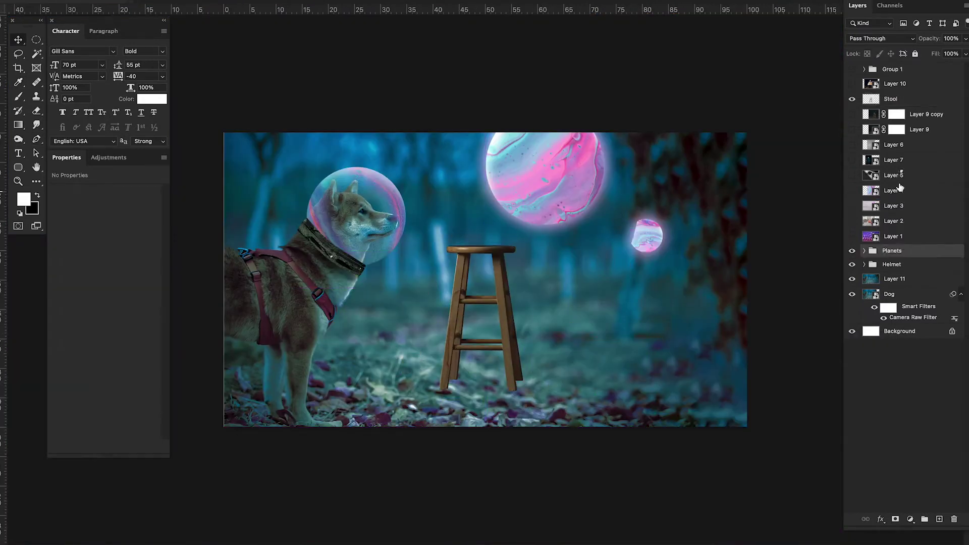
# Step: Clip the perforated texture to the stool in Difference, skew it over the legs, and duplicate it
pyautogui.click(876, 281)
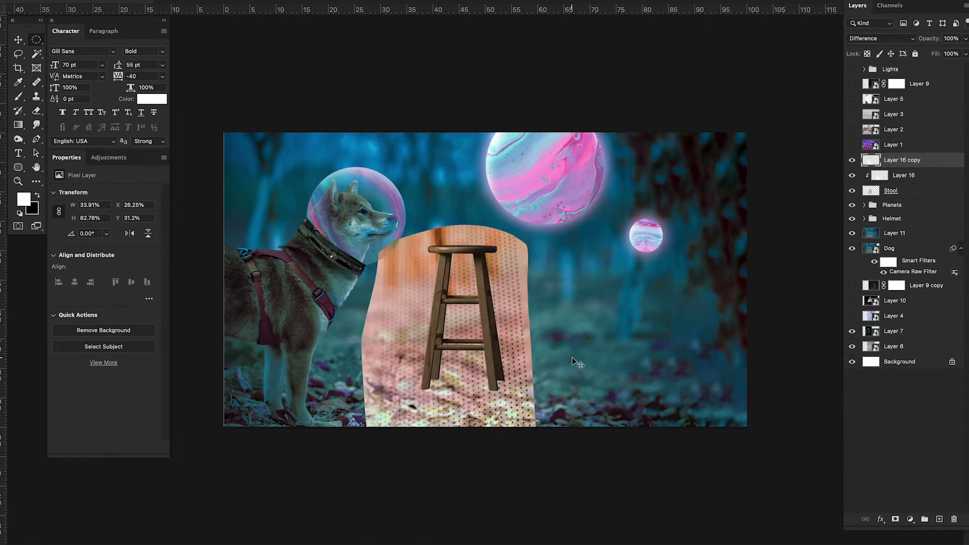
pyautogui.hotkey('shift', '-')
pyautogui.hotkey('ctrl', 't')
pyautogui.moveTo(361, 468); pyautogui.dragTo(308, 468)
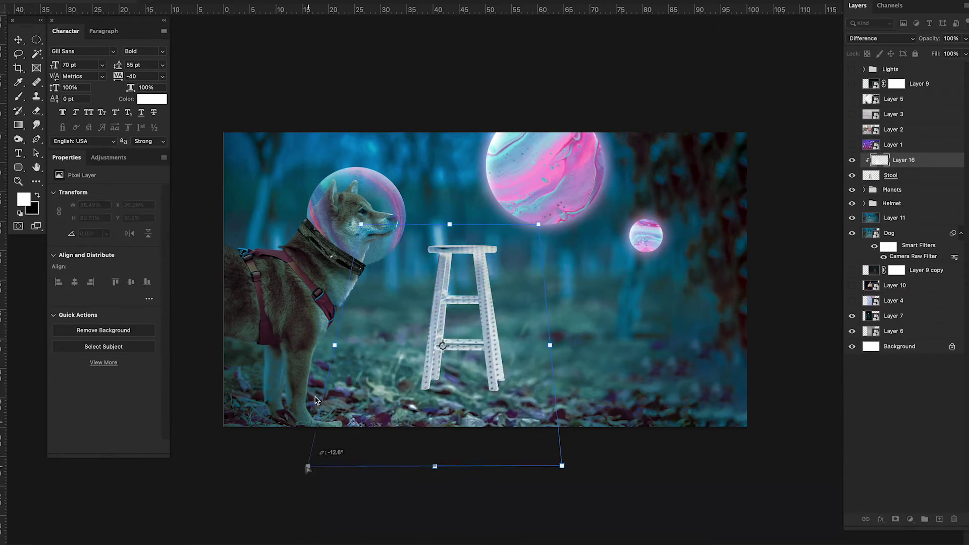
pyautogui.moveTo(411, 237); pyautogui.dragTo(422, 228)
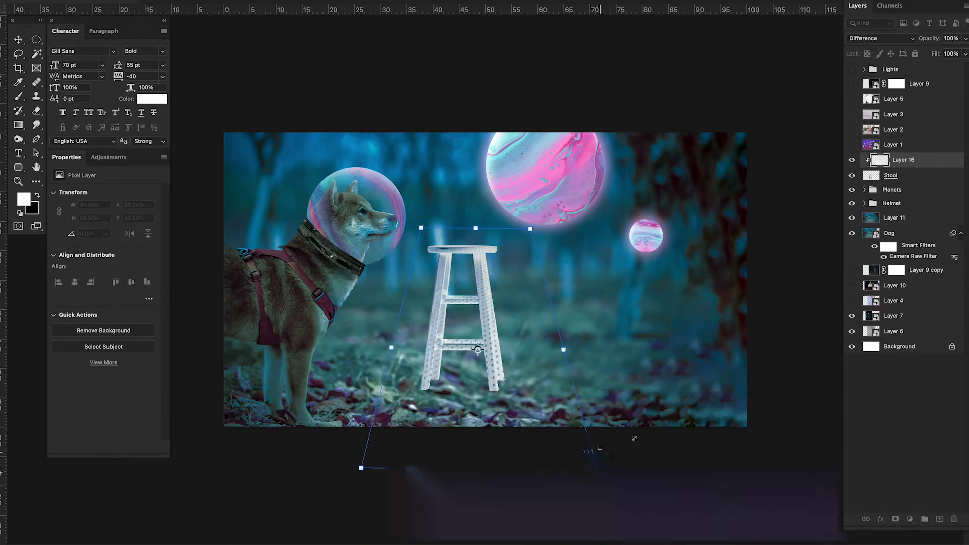
pyautogui.moveTo(597, 463); pyautogui.dragTo(609, 439)
pyautogui.hotkey('ctrl', 'j')
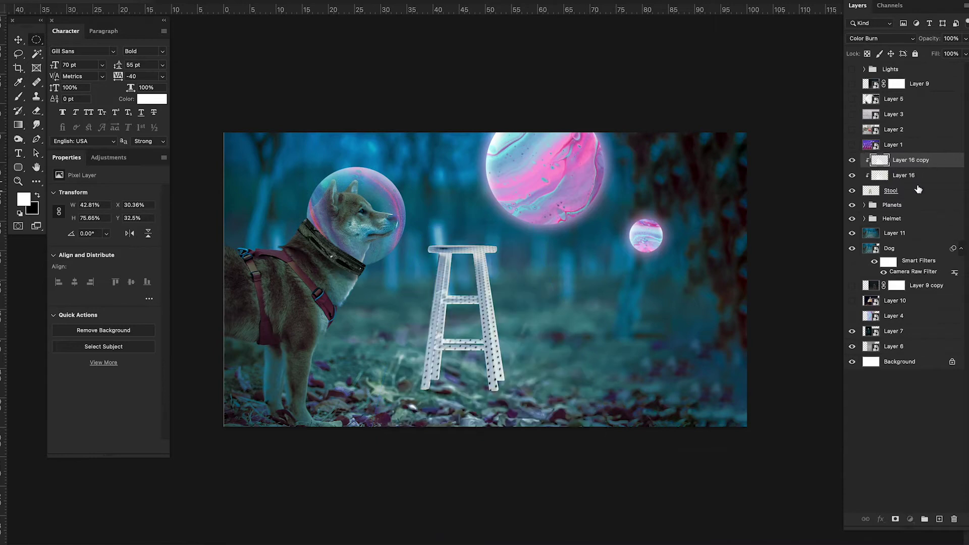
# Step: Darken the Stool layer with a Levels adjustment
pyautogui.click(918, 190)
pyautogui.hotkey('ctrl', 'l')
pyautogui.press('Return')
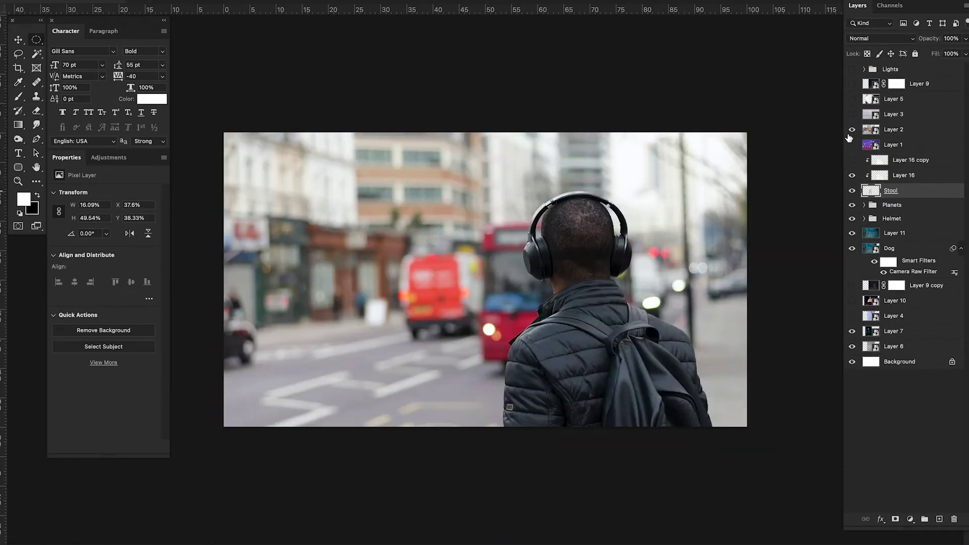
# Step: Preview and reposition the keyboard photo, then switch back to the street photo
pyautogui.click(852, 129)
pyautogui.click(852, 98)
pyautogui.moveTo(656, 404); pyautogui.dragTo(741, 280)
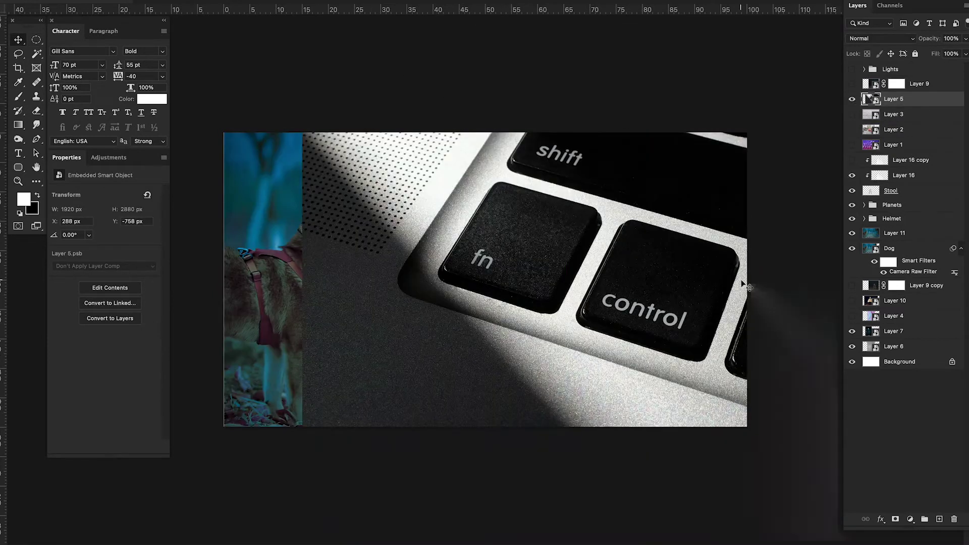
pyautogui.click(852, 99)
pyautogui.click(853, 129)
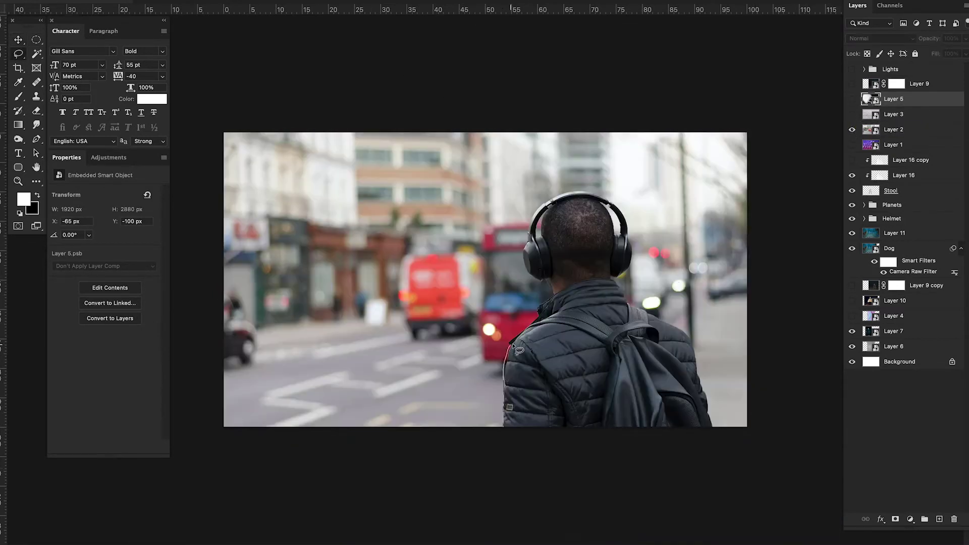
# Step: Copy a puffer-jacket piece and fit it around the dog's body and chest
pyautogui.hotkey('ctrl', 'j')
pyautogui.click(852, 129)
pyautogui.hotkey('ctrl', 't')
pyautogui.moveTo(525, 399); pyautogui.dragTo(303, 328)
pyautogui.hotkey('ctrl', '+')
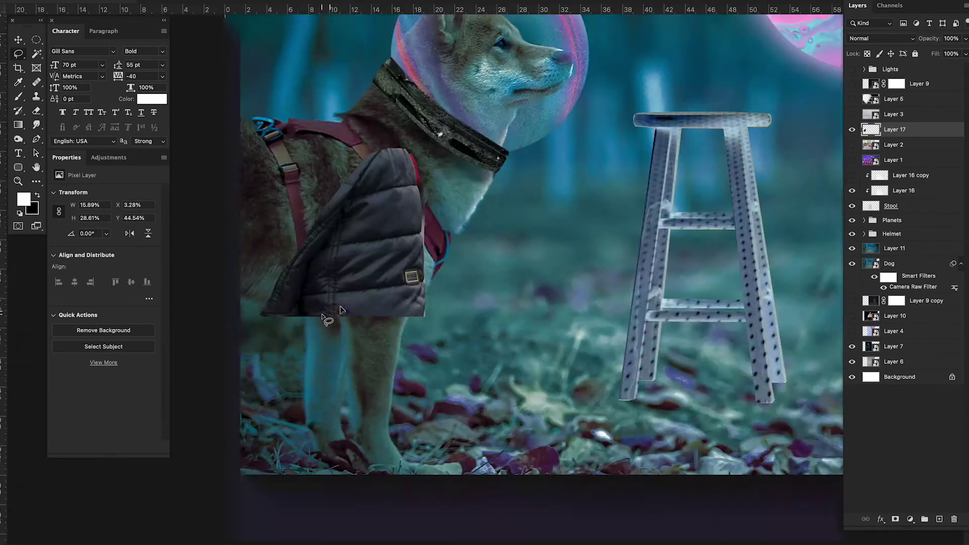
pyautogui.moveTo(451, 225); pyautogui.dragTo(445, 178)
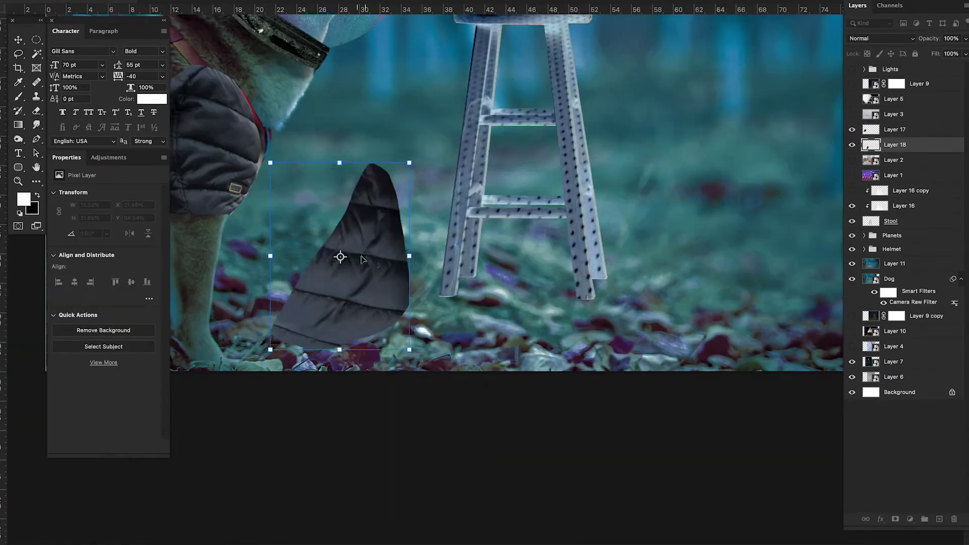
# Step: Warp a jacket piece down the front leg and mask its excess edge in black
pyautogui.hotkey('ctrl', ']')
pyautogui.rightClick(510, 266)
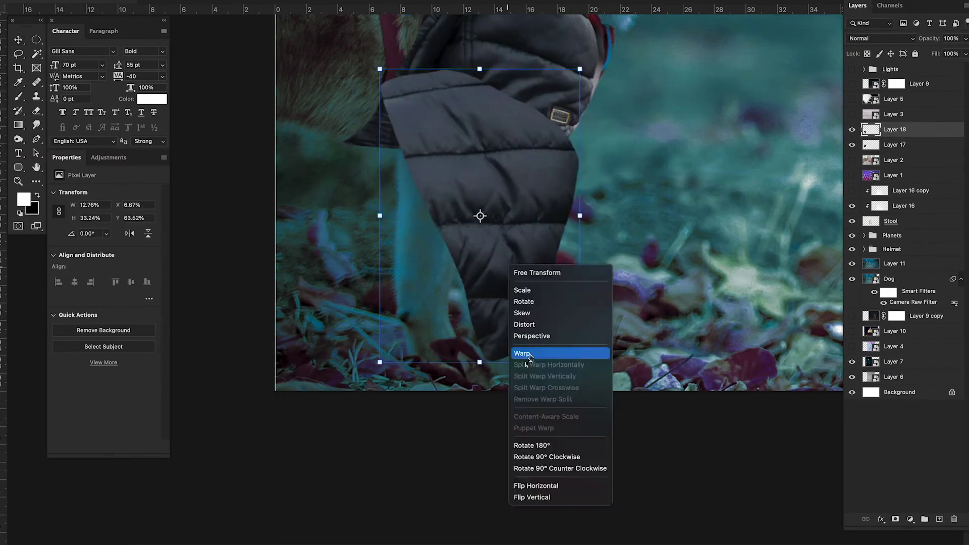
pyautogui.click(528, 356)
pyautogui.moveTo(557, 180); pyautogui.dragTo(523, 338)
pyautogui.press('Return')
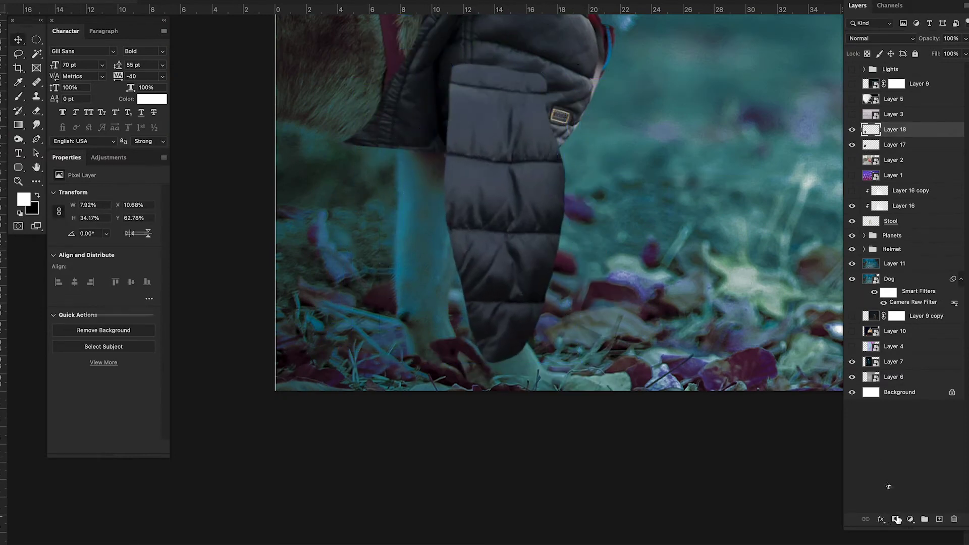
pyautogui.click(897, 520)
pyautogui.press('b')
pyautogui.press('x')
pyautogui.moveTo(482, 138); pyautogui.dragTo(453, 135)
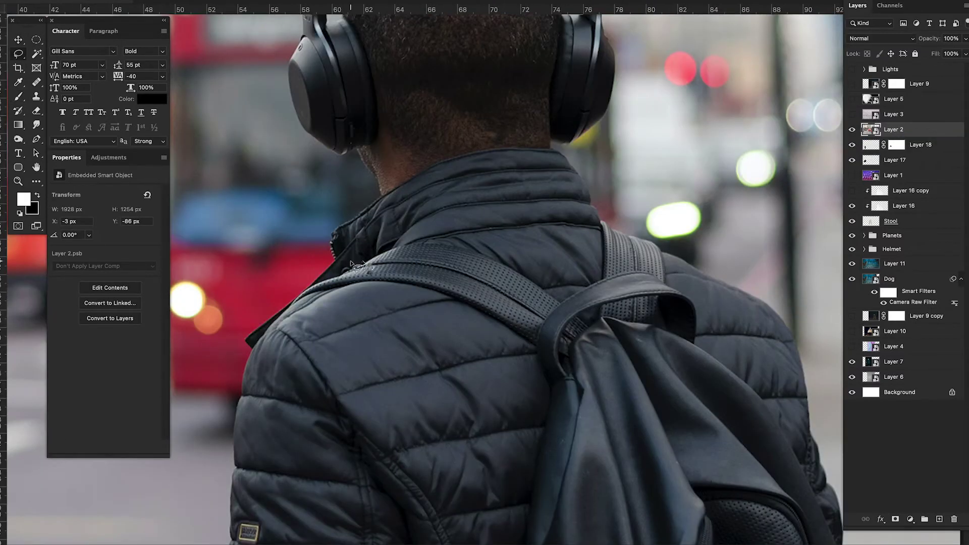
# Step: Duplicate another jacket piece and warp it around the dog's shoulder
pyautogui.hotkey('ctrl', 'j')
pyautogui.hotkey('ctrl', 't')
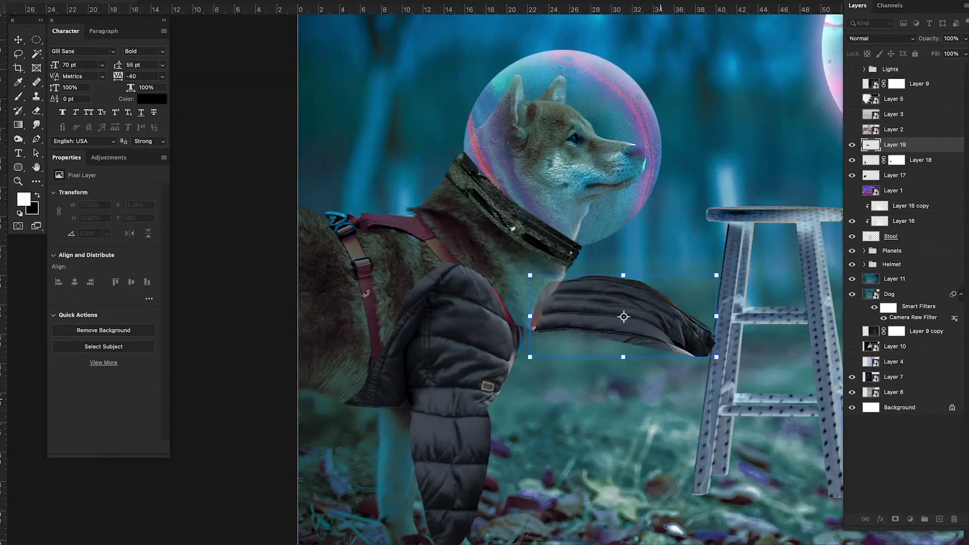
pyautogui.rightClick(506, 275)
pyautogui.click(524, 361)
pyautogui.moveTo(533, 324); pyautogui.dragTo(528, 351)
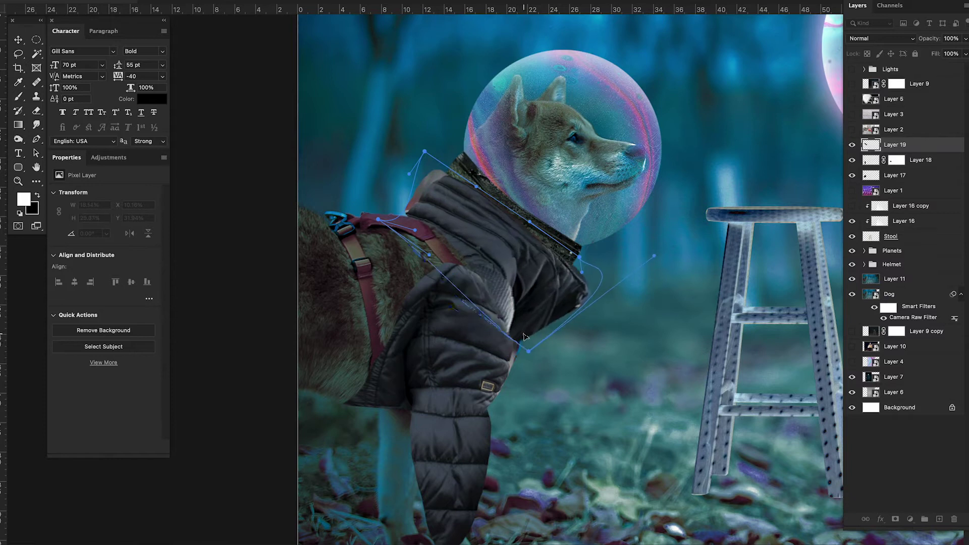
pyautogui.press('Return')
# Step: Mask the shoulder piece, choose a black brush, and drop the piece to 20% opacity
pyautogui.click(895, 519)
pyautogui.press('b')
pyautogui.press('x')
pyautogui.scroll(3, 448, 180)
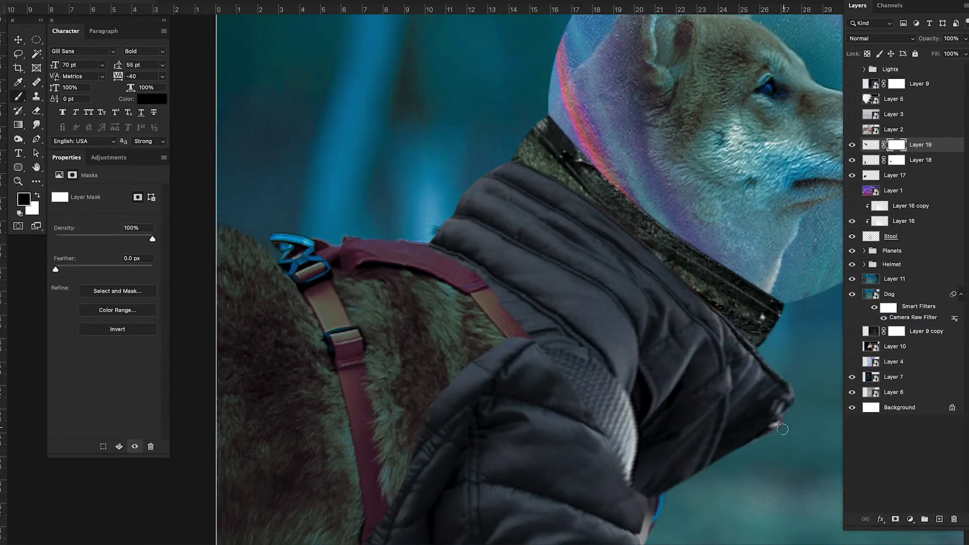
pyautogui.scroll(-3, 782, 430)
pyautogui.press('v')
pyautogui.press('2')
pyautogui.press('b')
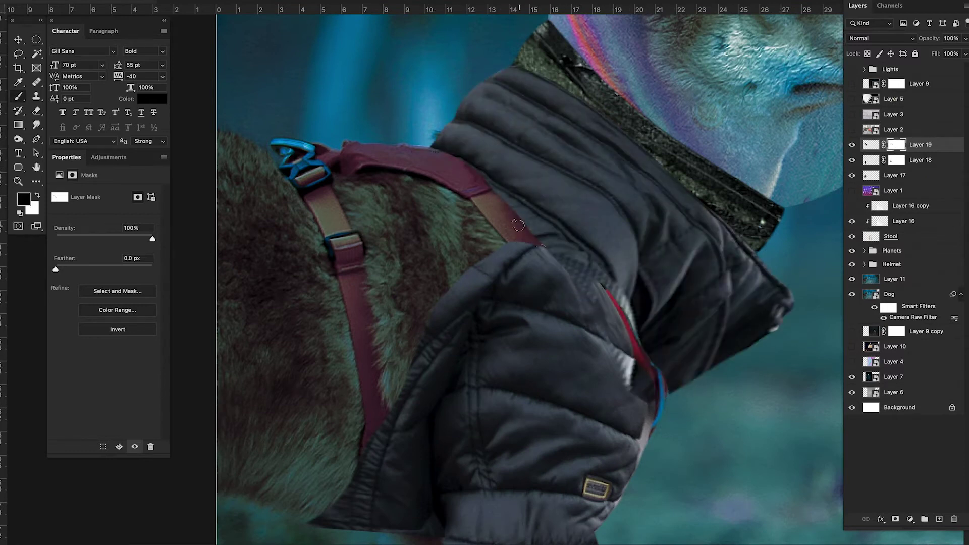
# Step: Hide the upper piece and check Layer 17's fit at 50% opacity, then restore it
pyautogui.hotkey('ctrl', ',')
pyautogui.hotkey('alt', '[')
pyautogui.hotkey('alt', '[')
pyautogui.press('5')
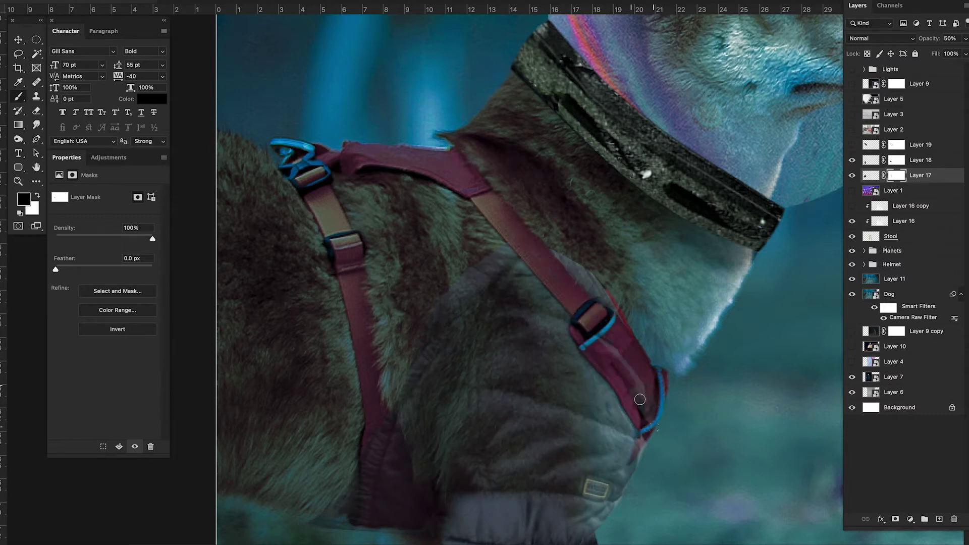
pyautogui.hotkey('ctrl', 'z')
pyautogui.hotkey('ctrl', 'z')
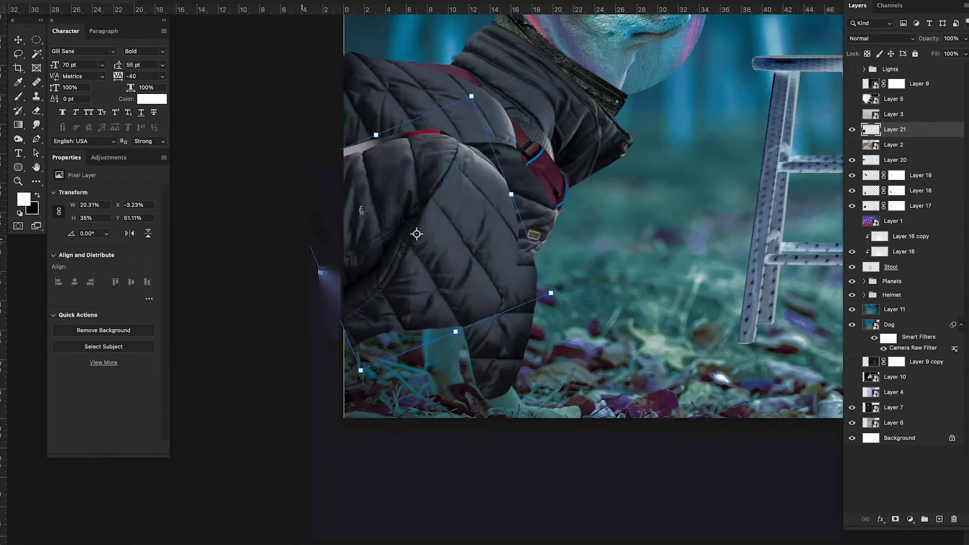
# Step: Move Layer 21 down over the front leg and add a mask to the warped copy
pyautogui.moveTo(416, 233); pyautogui.dragTo(418, 379)
pyautogui.press('Return')
pyautogui.click(493, 120)
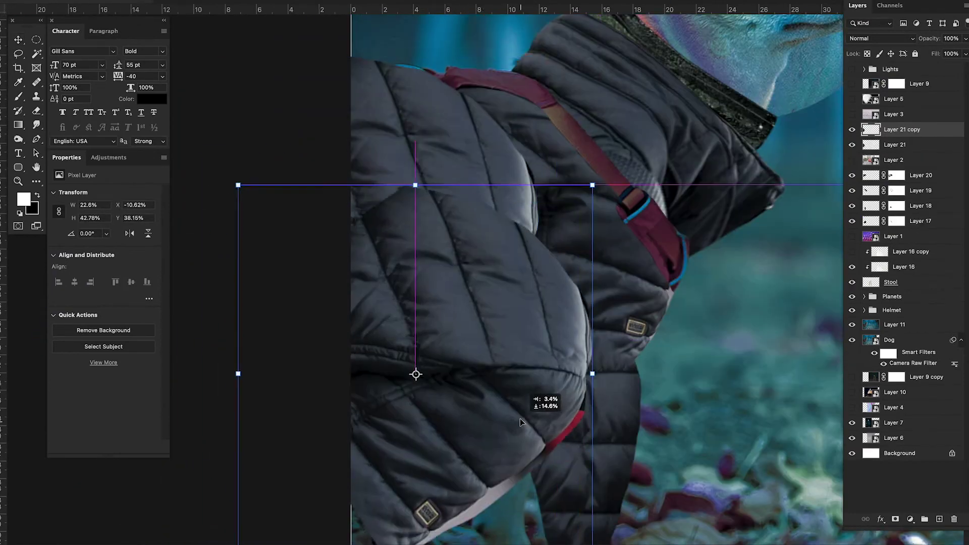
pyautogui.press('Return')
pyautogui.click(896, 519)
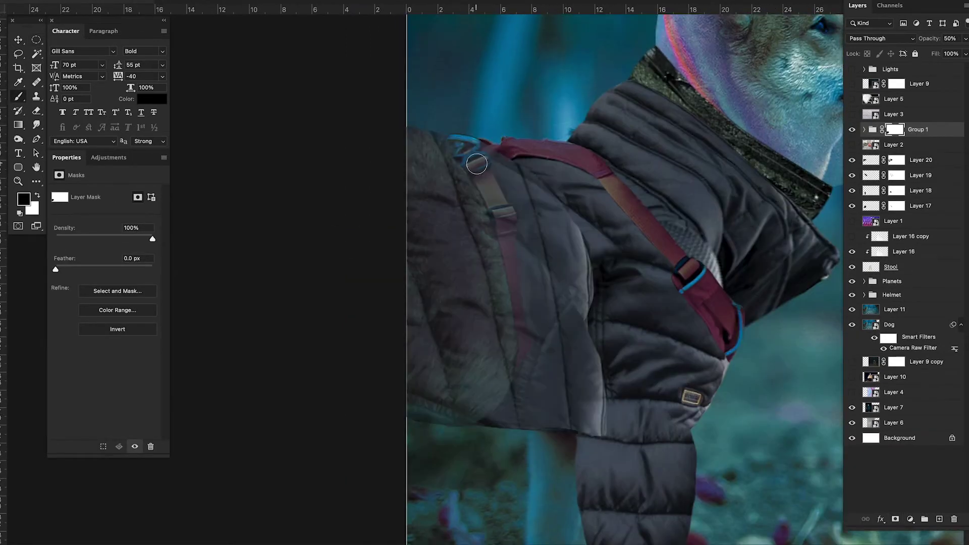
# Step: Reveal the harness strap through the mask and add a clipped Multiply shading layer
pyautogui.scroll(-3, 475, 354)
pyautogui.scroll(-3, 505, 378)
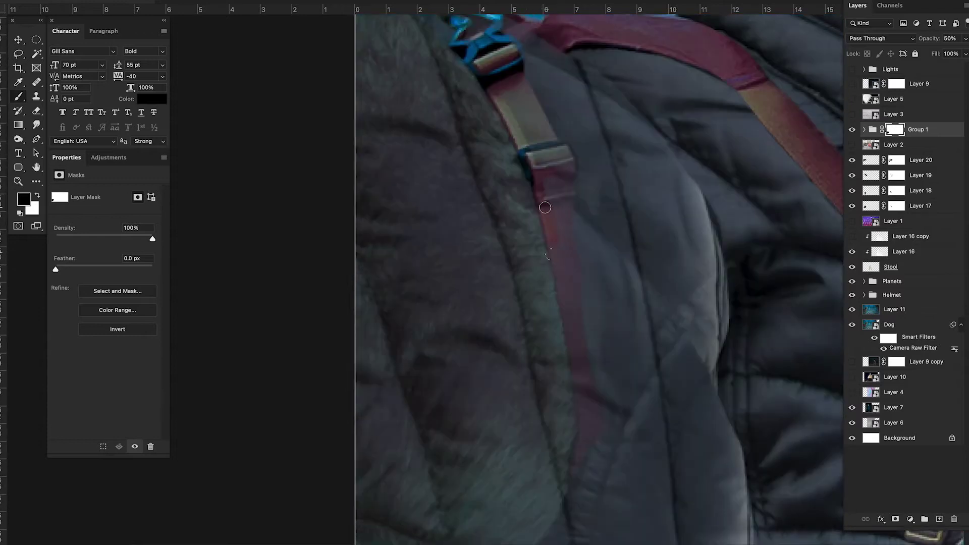
pyautogui.scroll(-3, 656, 252)
pyautogui.scroll(-2, 707, 353)
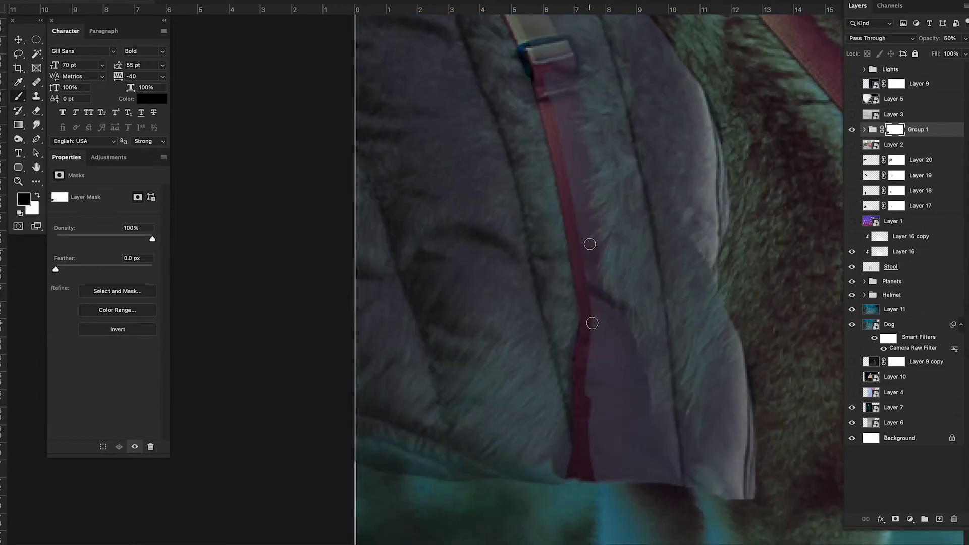
pyautogui.scroll(5, 533, 249)
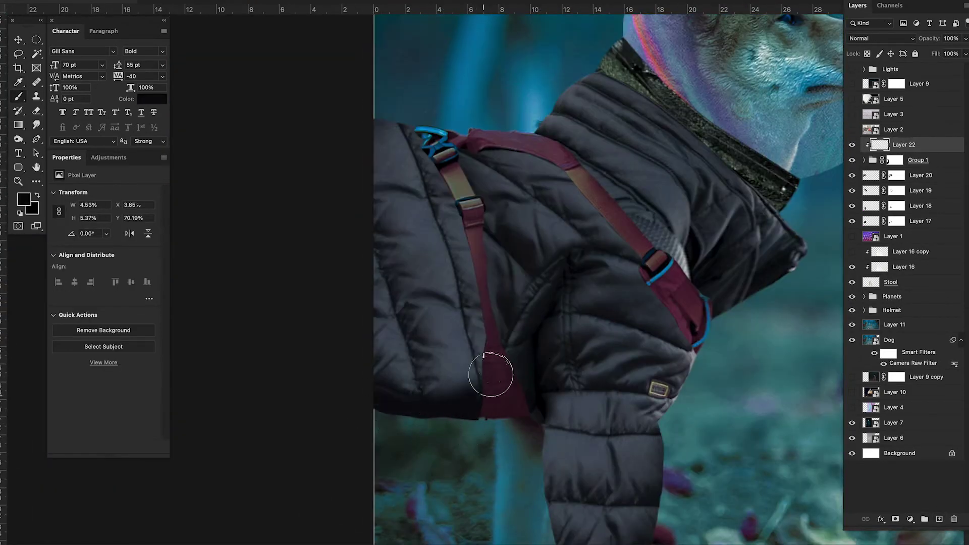
pyautogui.click(940, 520)
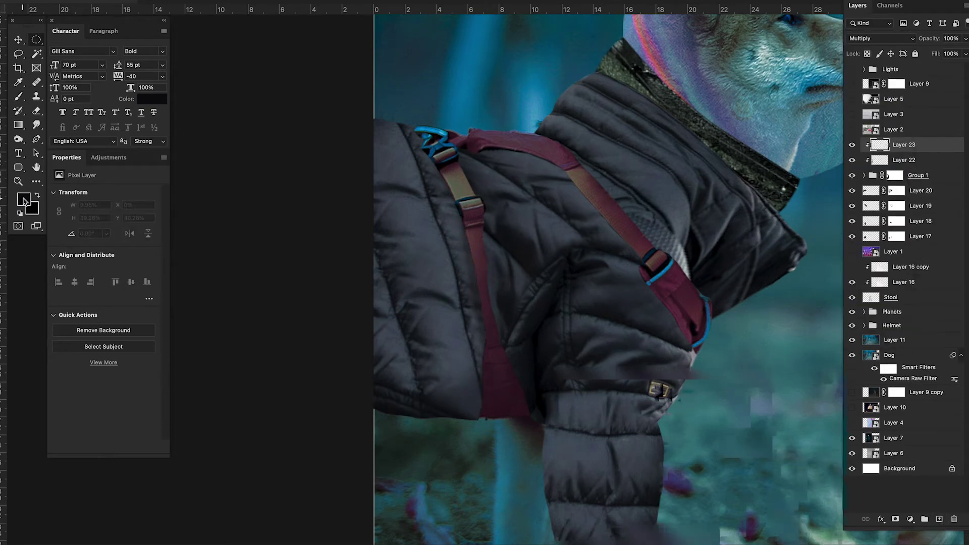
pyautogui.press('b')
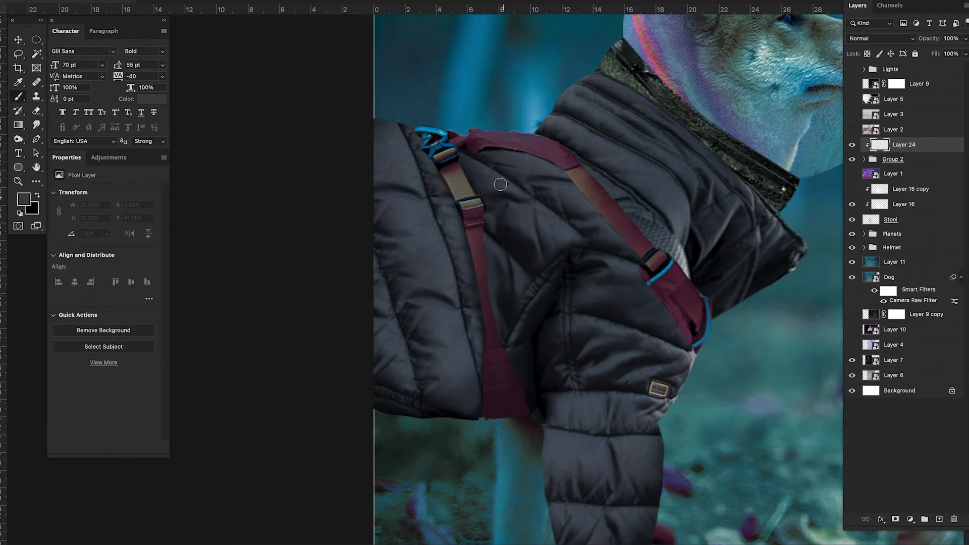
pyautogui.click(869, 39)
pyautogui.click(864, 76)
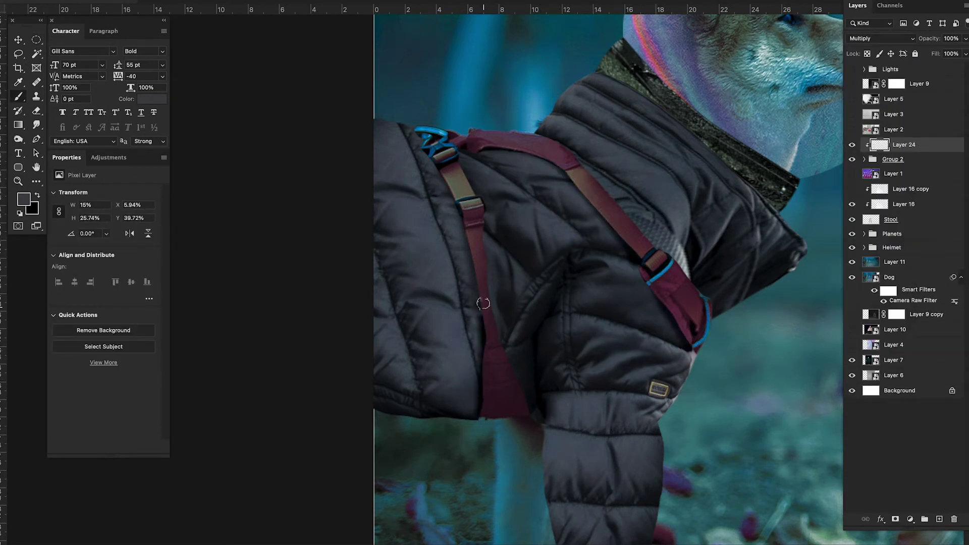
pyautogui.scroll(-5, 533, 422)
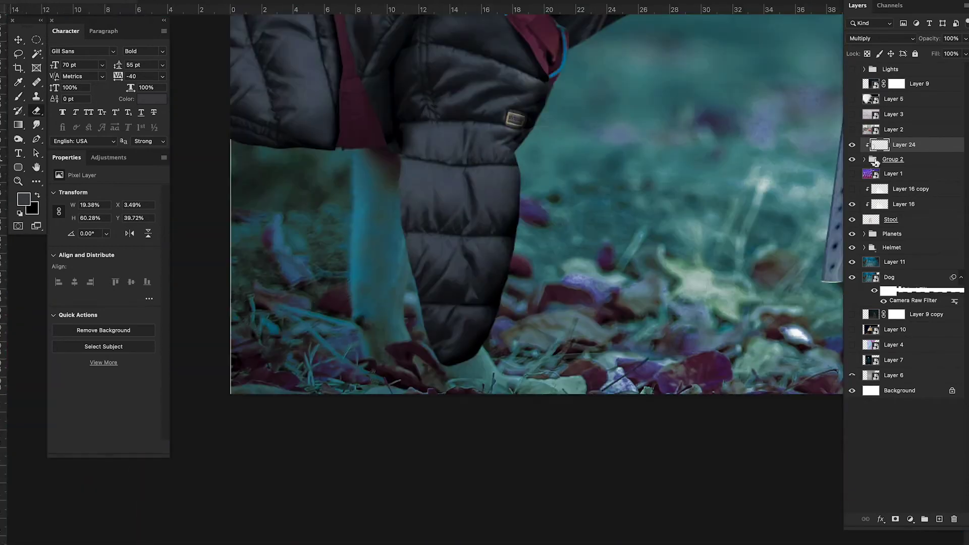
# Step: Duplicate the sleeve from Group 2, skew it onto the other leg, and mask it
pyautogui.click(940, 255)
pyautogui.moveTo(941, 257); pyautogui.dragTo(929, 276)
pyautogui.hotkey('ctrl', 't')
pyautogui.moveTo(389, 212)
pyautogui.mouseDown()
pyautogui.moveTo(346, 152)
pyautogui.moveTo(420, 300)
pyautogui.moveTo(410, 287)
pyautogui.mouseUp()
pyautogui.press('d')
pyautogui.press('x')
pyautogui.press('b')
pyautogui.click(362, 114)
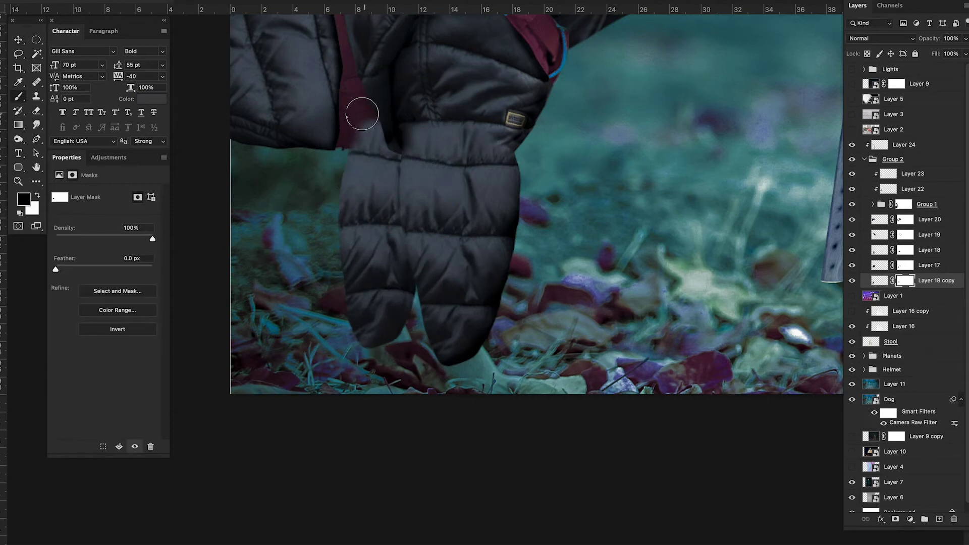
# Step: Add a clipped shading layer over the new sleeve and group all jacket layers
pyautogui.hotkey('ctrl', 'shift', 'alt', 'n')
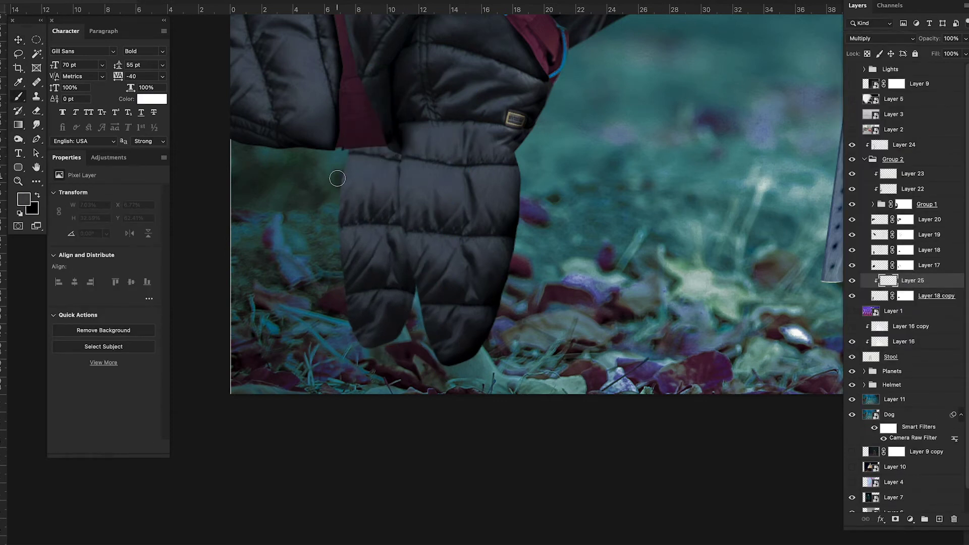
pyautogui.press(']')
pyautogui.press(']')
pyautogui.press(']')
pyautogui.hotkey('ctrl', '0')
pyautogui.keyDown('alt'); pyautogui.scroll(4, 285, 444); pyautogui.keyUp('alt')
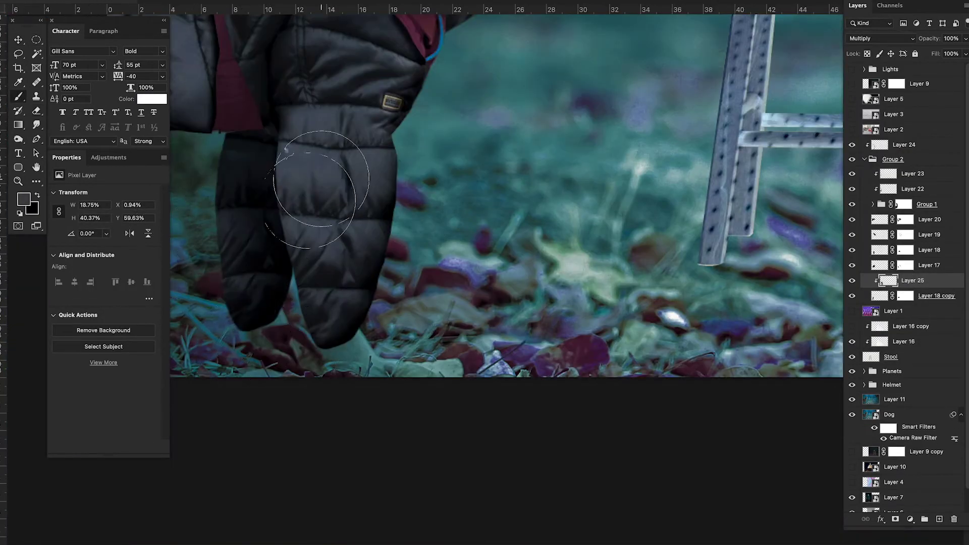
pyautogui.hotkey('ctrl', '0')
pyautogui.keyDown('shift'); pyautogui.click(903, 145); pyautogui.keyUp('shift')
pyautogui.hotkey('ctrl', 'g')
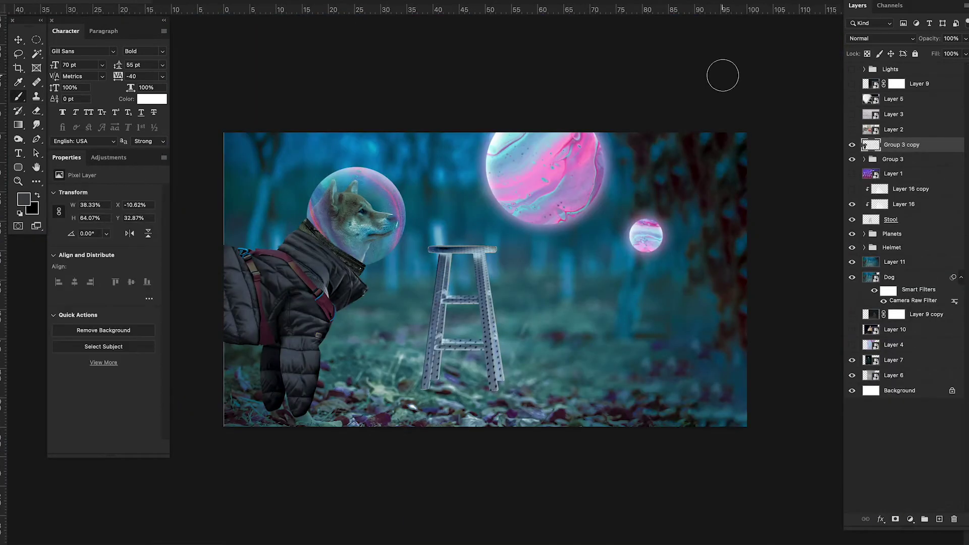
# Step: Give a jacket smart-object copy Camera Raw Temperature -20, Tint -30, Exposure -0.40, Highlights -40
pyautogui.hotkey('ctrl', 'j')
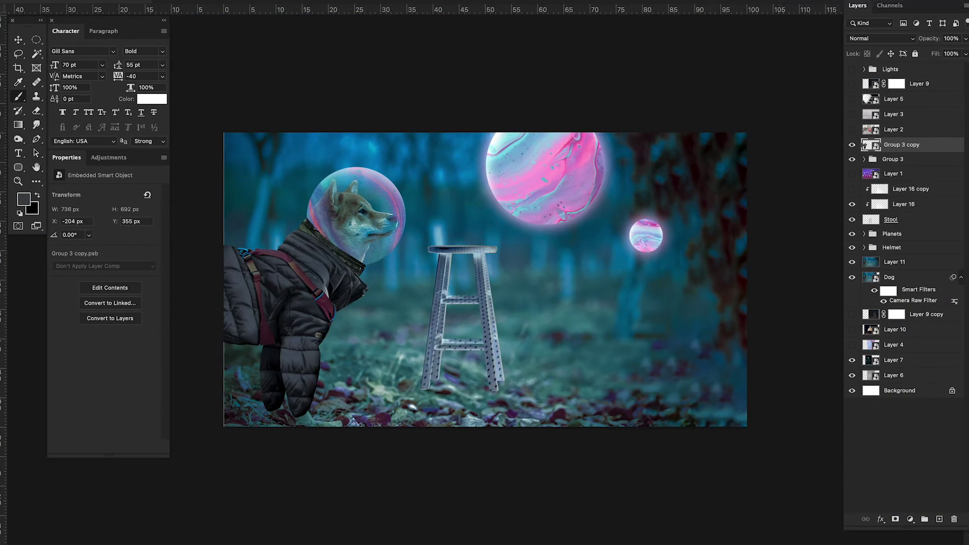
pyautogui.hotkey('ctrl', 'shift', 'a')
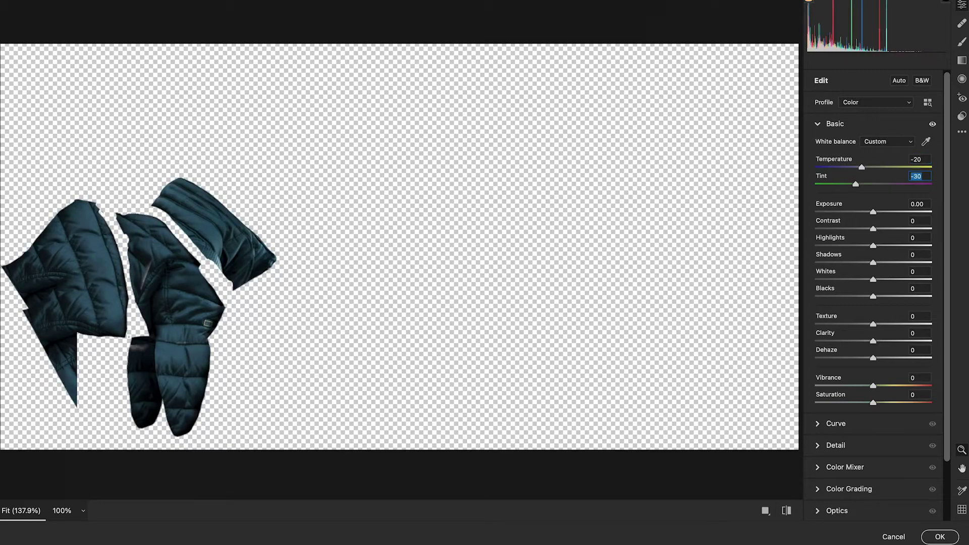
pyautogui.press('Tab')
pyautogui.write('-0.4')
pyautogui.press('Tab')
pyautogui.press('Tab')
pyautogui.write('-40')
pyautogui.press('Tab')
pyautogui.press('Return')
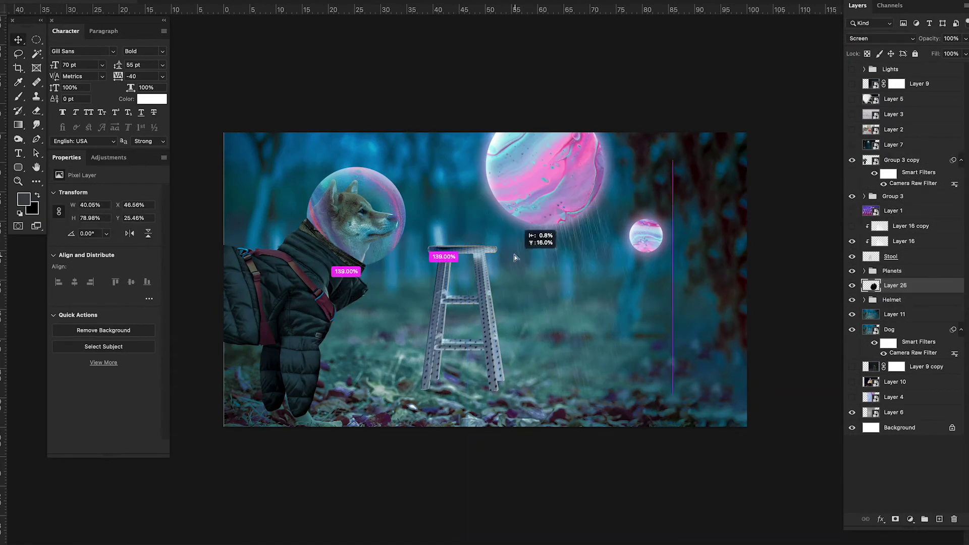
# Step: Commit the rain layer's size, move it above the scene, and select the Jacket group
pyautogui.press('Return')
pyautogui.moveTo(892, 272); pyautogui.dragTo(912, 272)
pyautogui.write('Rain')
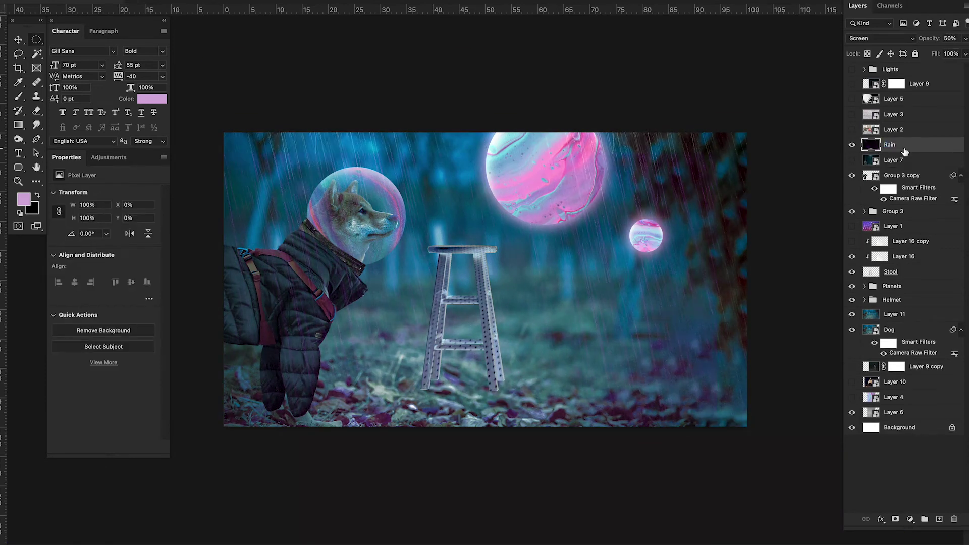
pyautogui.click(875, 214)
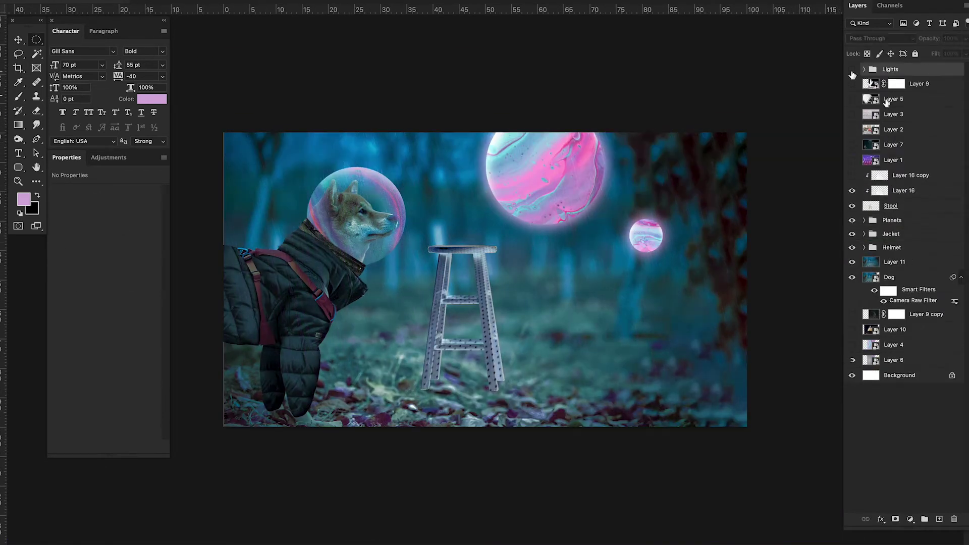
pyautogui.click(852, 145)
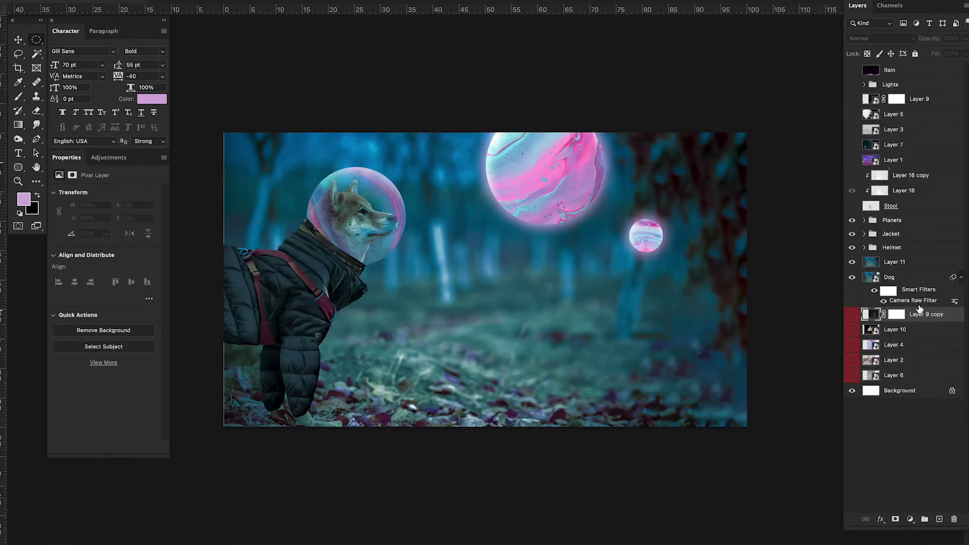
# Step: Show the brick wall layer and mask away the top-left brick and ragged left edge
pyautogui.click(852, 129)
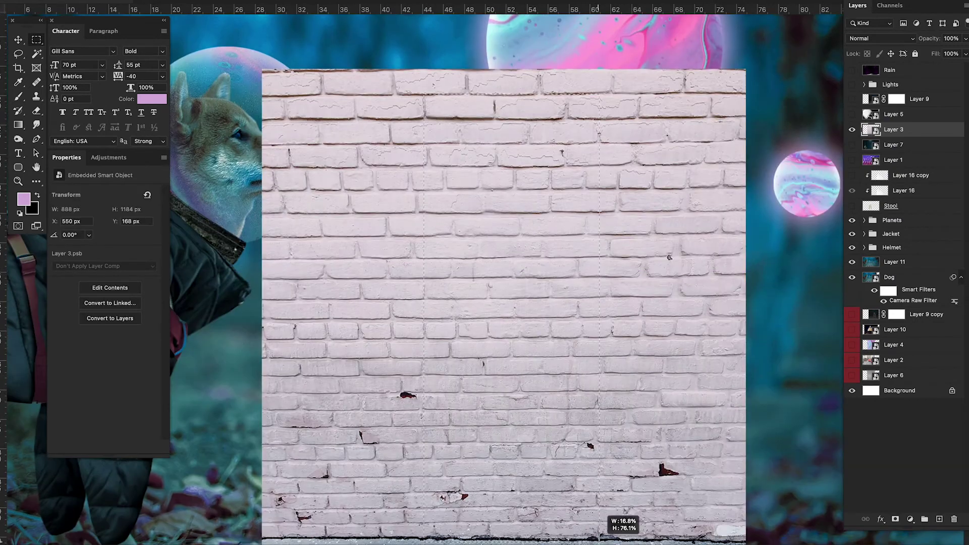
pyautogui.moveTo(517, 432); pyautogui.dragTo(618, 540)
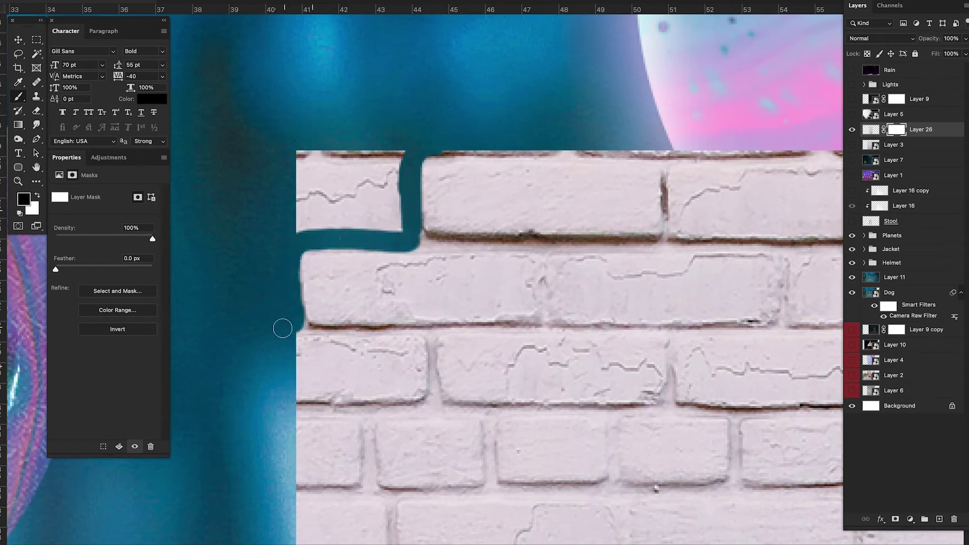
pyautogui.moveTo(403, 152); pyautogui.dragTo(344, 153)
pyautogui.moveTo(655, 488)
pyautogui.mouseDown()
pyautogui.moveTo(329, 474)
pyautogui.moveTo(702, 303)
pyautogui.mouseUp()
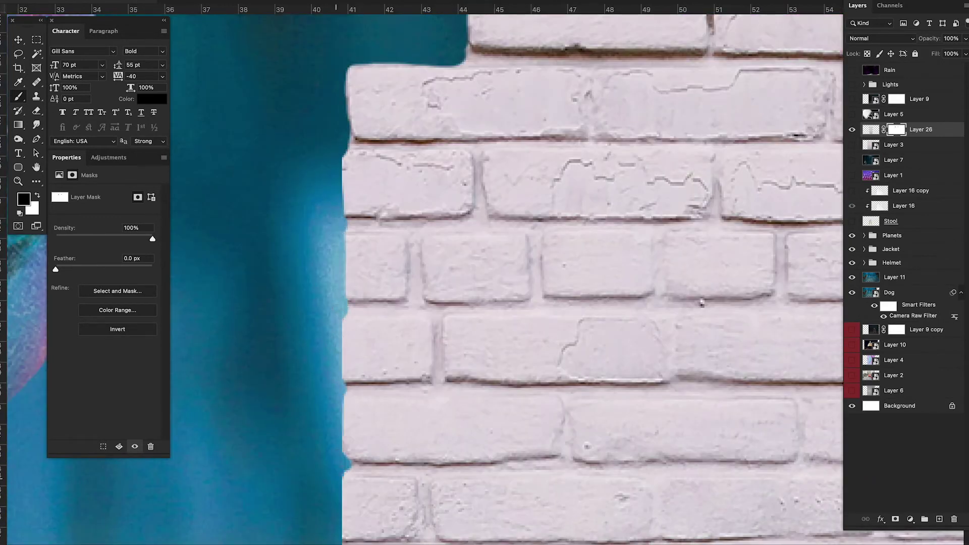
pyautogui.scroll(-3, 702, 303)
pyautogui.moveTo(372, 404); pyautogui.dragTo(432, 221)
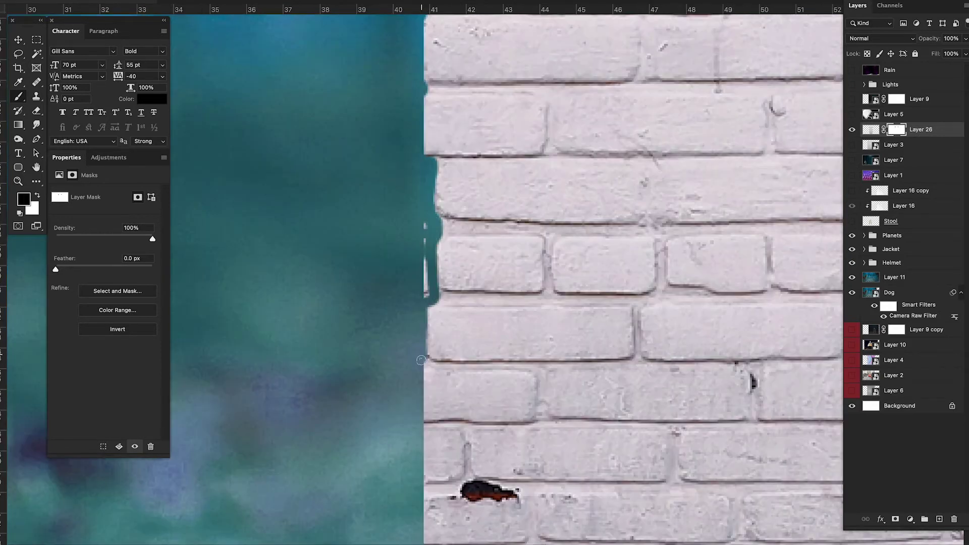
# Step: Mask the leftover bricks along the wall's top edge, panning across the zoomed view
pyautogui.scroll(-5, 434, 300)
pyautogui.scroll(-3, 444, 472)
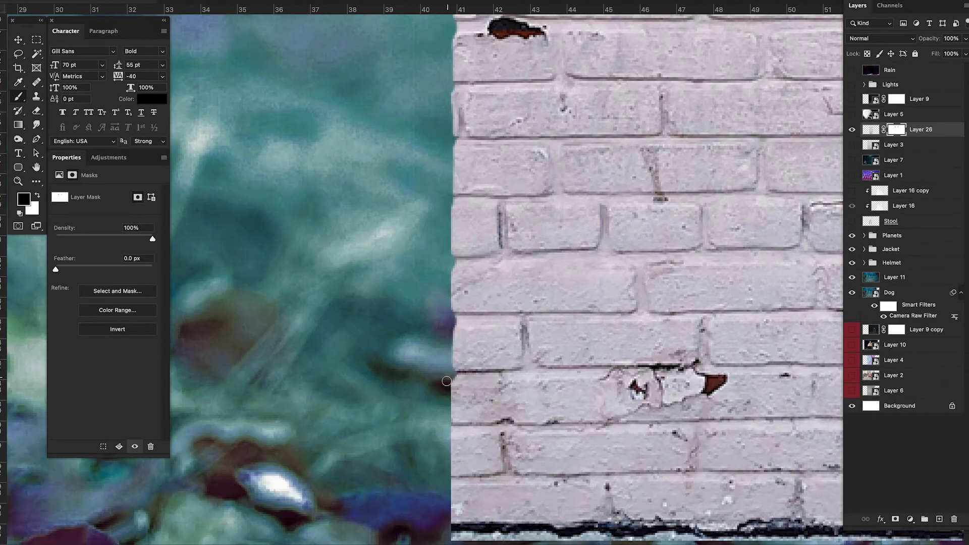
pyautogui.scroll(10, 443, 503)
pyautogui.hscroll(5, 443, 503)
pyautogui.moveTo(344, 217)
pyautogui.mouseDown()
pyautogui.moveTo(510, 214)
pyautogui.moveTo(348, 172)
pyautogui.mouseUp()
pyautogui.scroll(-1, 348, 171)
pyautogui.moveTo(504, 116); pyautogui.dragTo(737, 116)
pyautogui.hscroll(6, 737, 117)
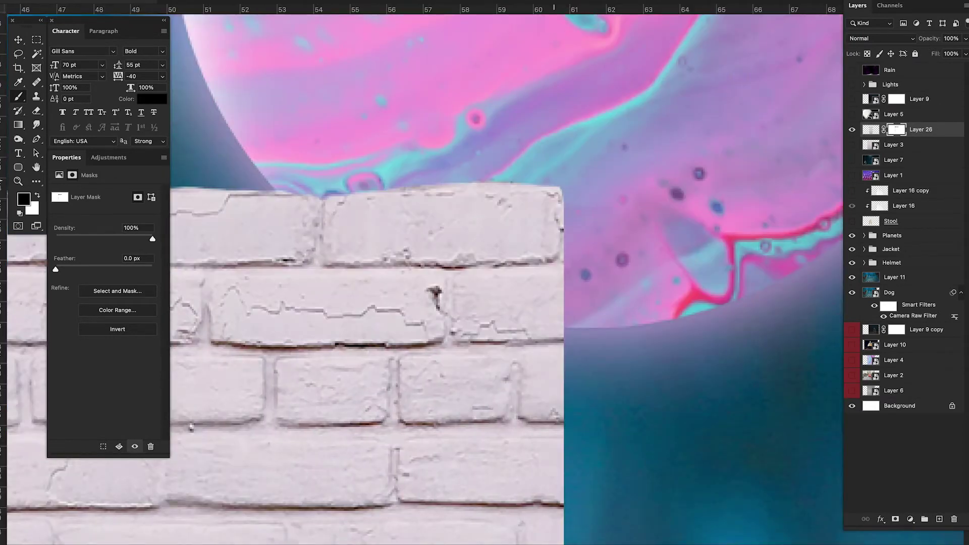
pyautogui.scroll(-4, 605, 159)
pyautogui.hscroll(-1, 605, 159)
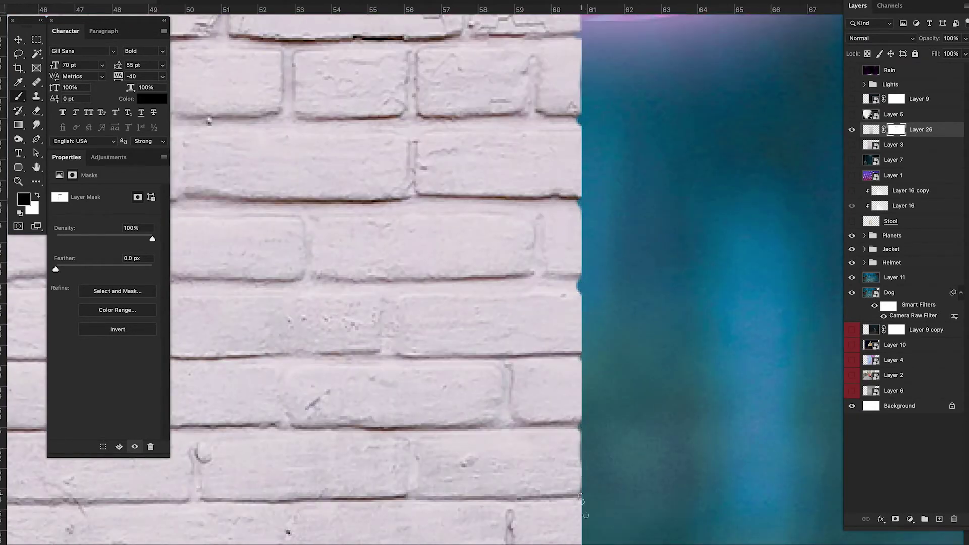
pyautogui.scroll(-2, 584, 504)
pyautogui.hscroll(-1, 659, 147)
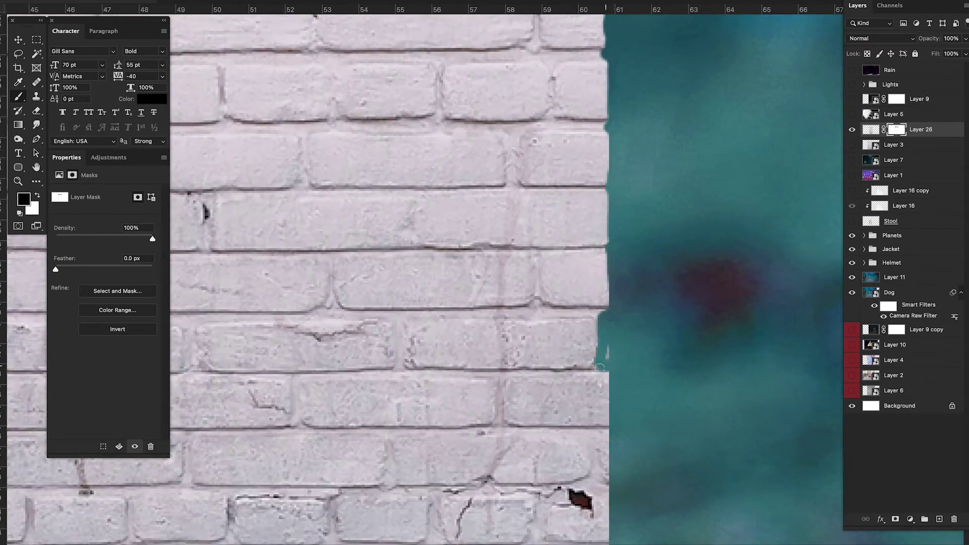
pyautogui.scroll(-4, 615, 410)
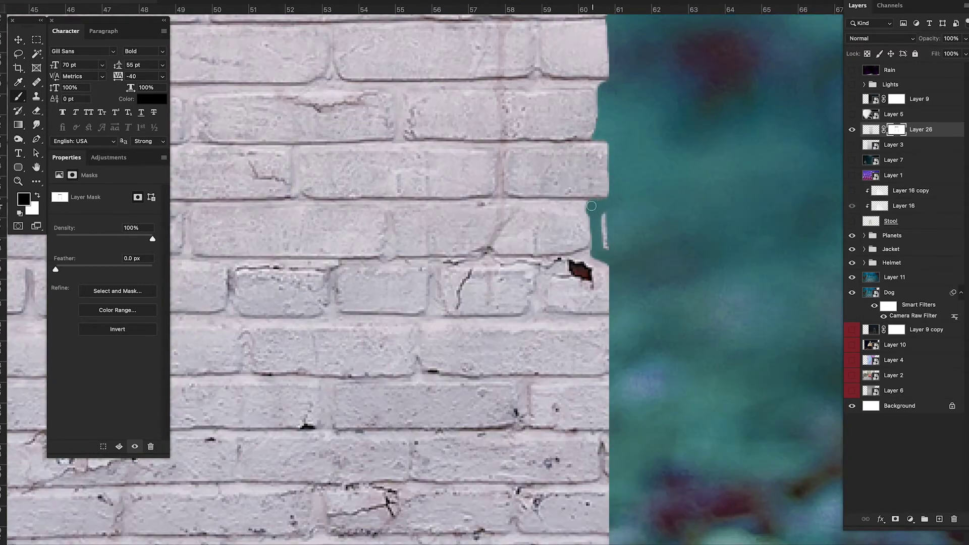
pyautogui.scroll(-3, 694, 199)
pyautogui.hscroll(-1, 694, 199)
# Step: Duplicate the brick wall and distort the copy into a folded corner
pyautogui.hotkey('ctrl', '0')
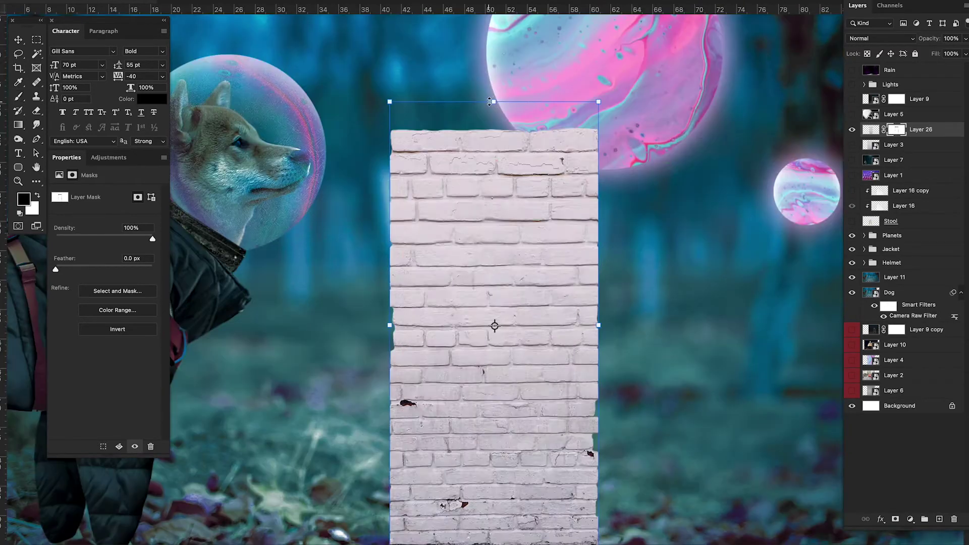
pyautogui.hotkey('ctrl', 'j')
pyautogui.moveTo(505, 303)
pyautogui.mouseDown()
pyautogui.moveTo(623, 301)
pyautogui.moveTo(502, 263)
pyautogui.mouseUp()
pyautogui.rightClick(507, 295)
pyautogui.press('Return')
# Step: Duplicate the left wall half and try skewing it, then cancel the skew
pyautogui.hotkey('ctrl', 'j')
pyautogui.hotkey('ctrl', 't')
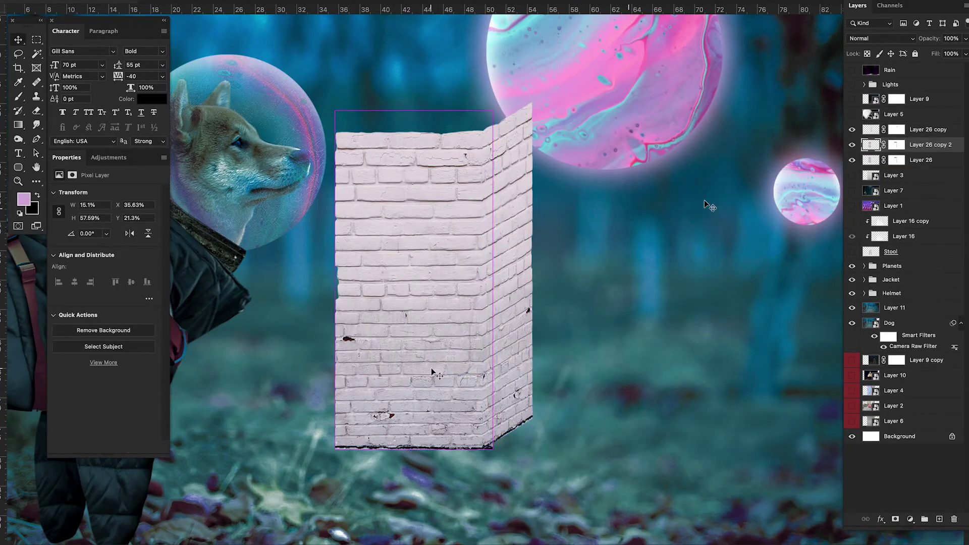
pyautogui.rightClick(445, 314)
pyautogui.click(469, 378)
pyautogui.moveTo(352, 295); pyautogui.dragTo(352, 245)
pyautogui.press('Escape')
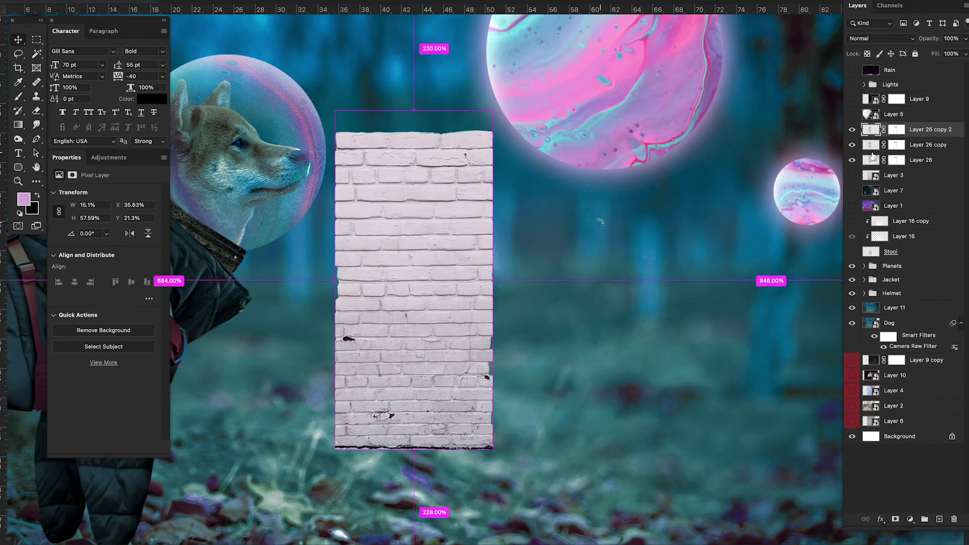
# Step: Move the copy beside the left half and distort it into a narrower receding side
pyautogui.moveTo(414, 262); pyautogui.dragTo(565, 279)
pyautogui.hotkey('ctrl', 't')
pyautogui.rightClick(566, 286)
pyautogui.click(580, 359)
pyautogui.moveTo(643, 111); pyautogui.dragTo(643, 144)
pyautogui.moveTo(643, 314); pyautogui.dragTo(574, 313)
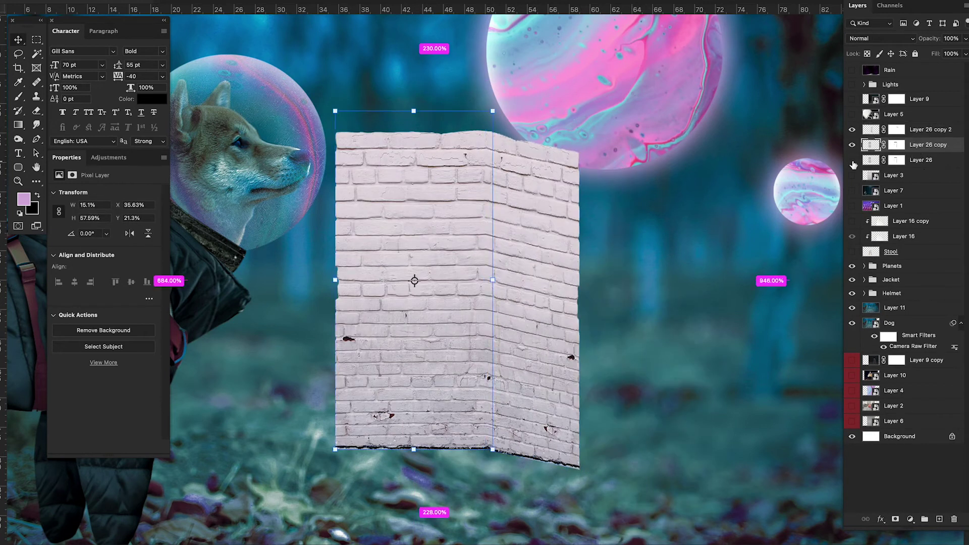
pyautogui.press('Return')
# Step: Narrow the other wall half to complete a slim corner pillar
pyautogui.hotkey('ctrl', 't')
pyautogui.moveTo(336, 279); pyautogui.dragTo(416, 279)
pyautogui.press('Return')
pyautogui.hotkey('ctrl', 'z')
pyautogui.hotkey('ctrl', 'z')
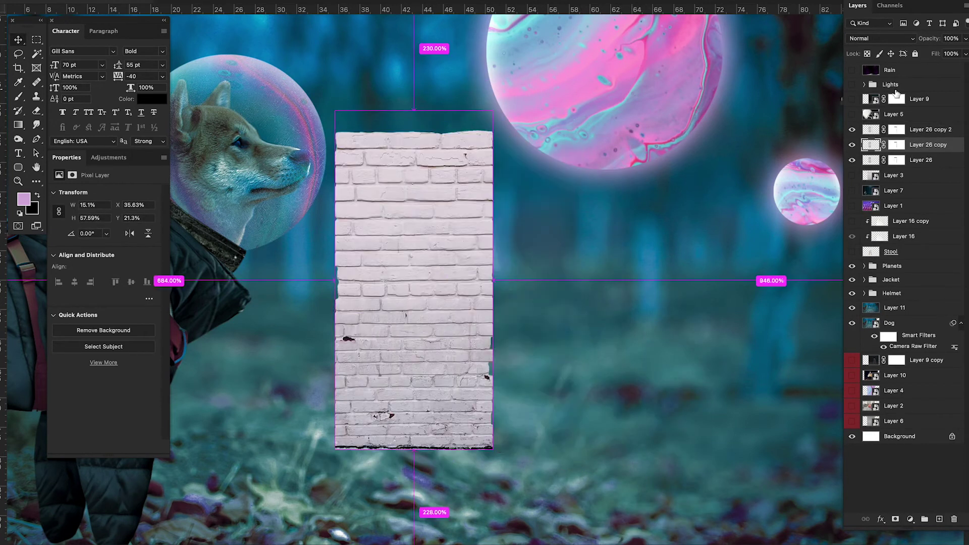
pyautogui.hotkey('ctrl', 't')
pyautogui.moveTo(643, 280); pyautogui.dragTo(578, 280)
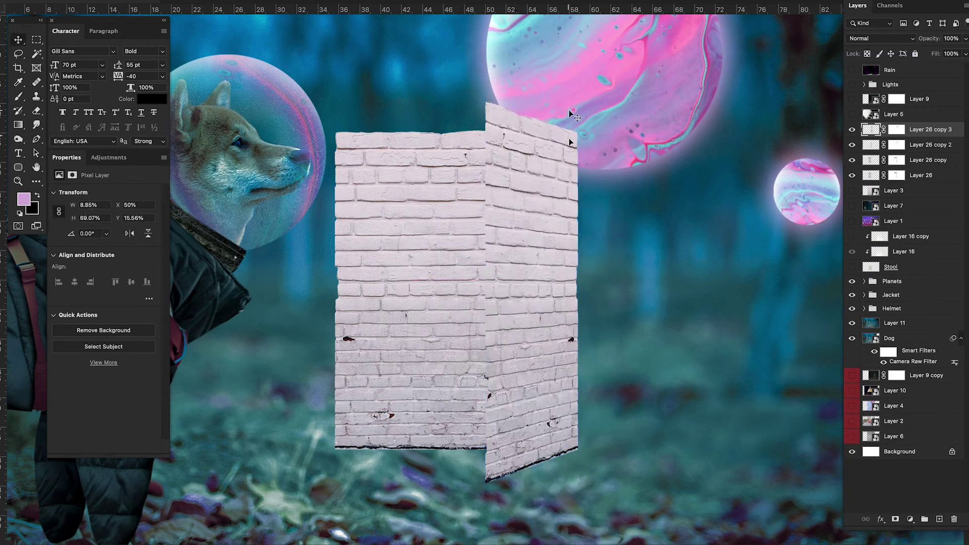
# Step: Paint over the pillar's corner seam in pale pink on a new layer and group the pillar layers
pyautogui.hotkey('ctrl', 'shift', 'alt', 'n')
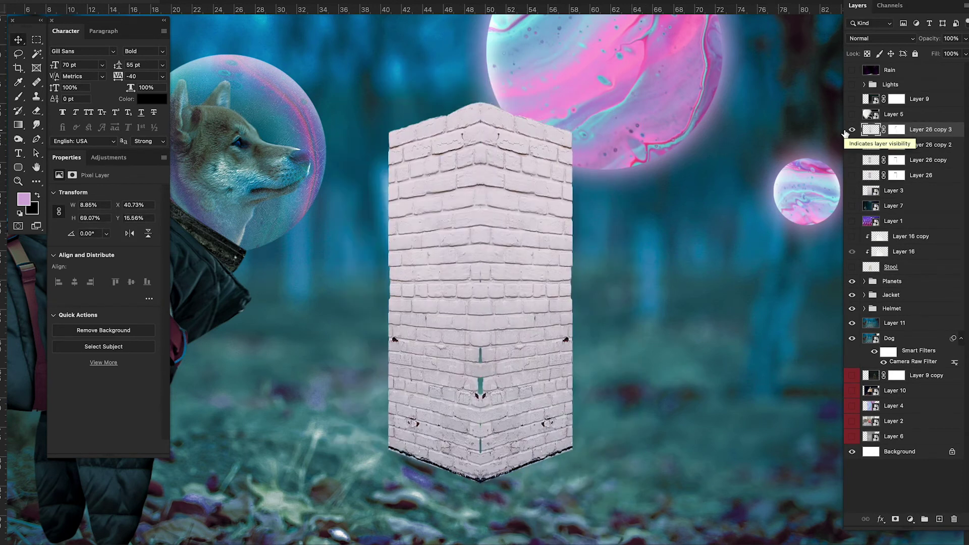
pyautogui.hotkey('ctrl', '+')
pyautogui.press('b')
pyautogui.moveTo(476, 308); pyautogui.dragTo(476, 336)
pyautogui.moveTo(476, 366); pyautogui.dragTo(476, 399)
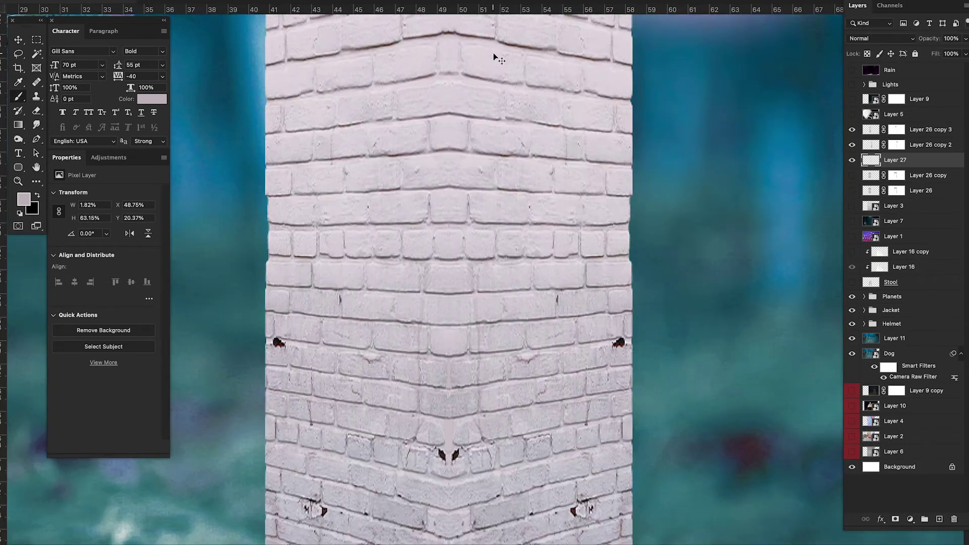
pyautogui.hotkey('ctrl', '0')
pyautogui.hotkey('ctrl', 'g')
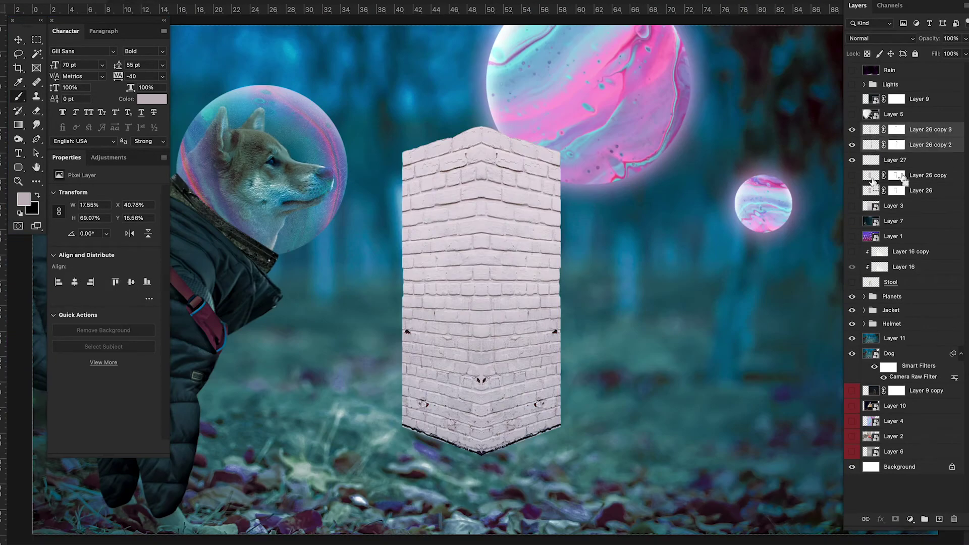
pyautogui.hotkey('ctrl', 't')
# Step: Shrink the pillar under the large planet and mask off its pointed bottom tip
pyautogui.moveTo(478, 281)
pyautogui.mouseDown()
pyautogui.moveTo(478, 96)
pyautogui.moveTo(520, 301)
pyautogui.mouseUp()
pyautogui.press('Return')
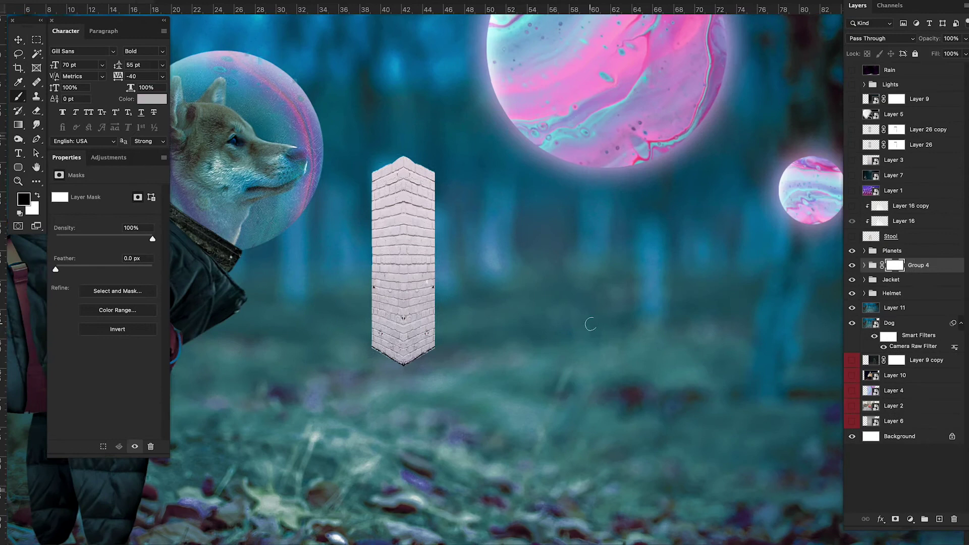
pyautogui.hotkey('ctrl', '+')
pyautogui.moveTo(265, 417); pyautogui.dragTo(370, 427)
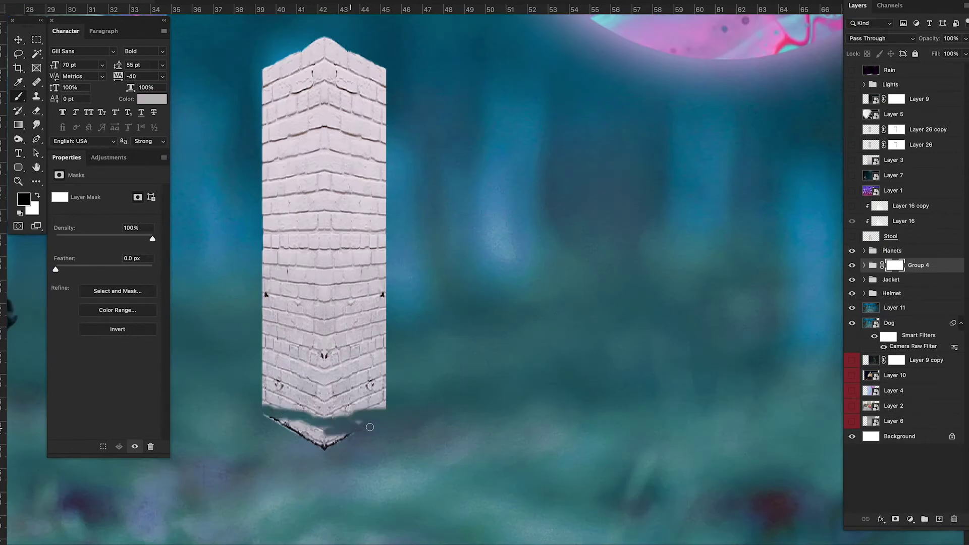
pyautogui.hotkey('ctrl', '0')
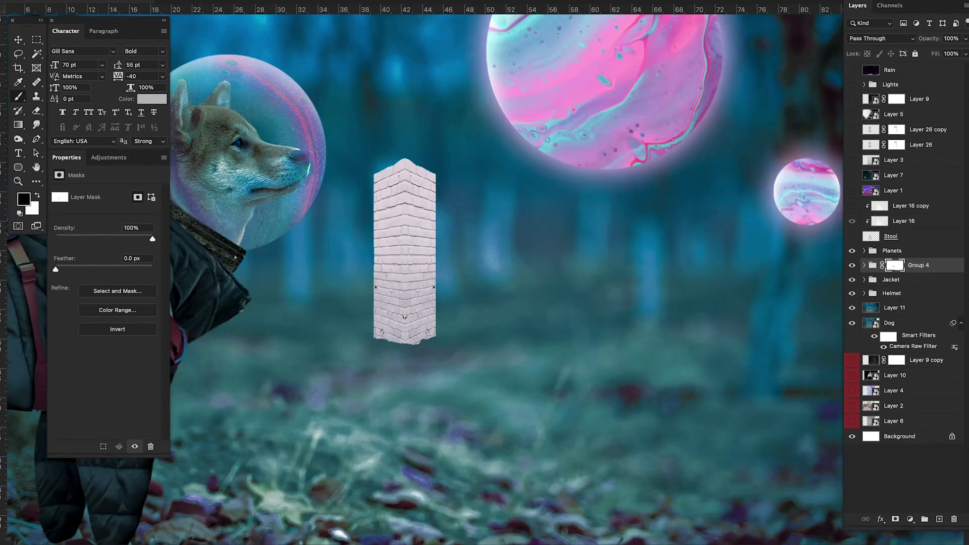
# Step: Make the pillar a Gaussian-blurred smart object with an Outer Glow, keeping its trim mask
pyautogui.rightClick(895, 265)
pyautogui.press('Return')
pyautogui.doubleClick(929, 265)
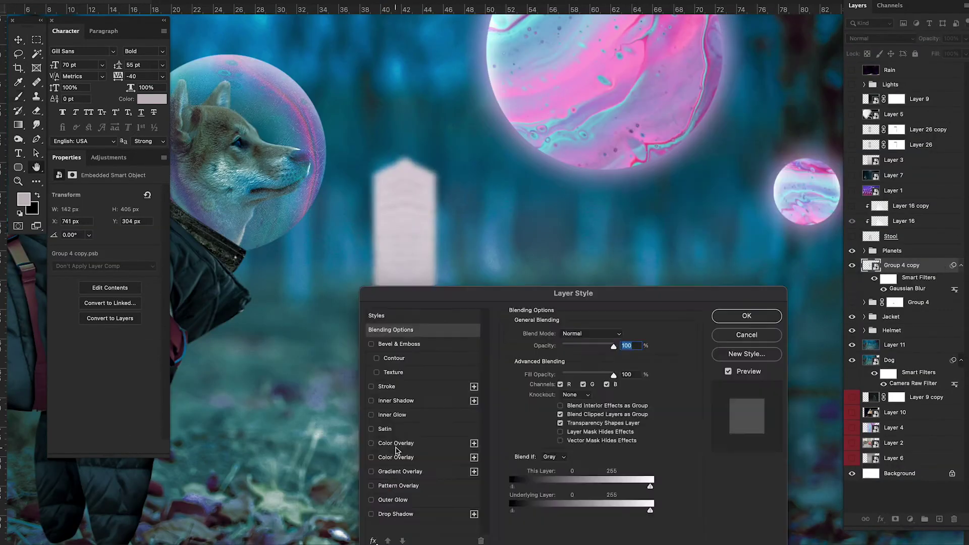
pyautogui.click(399, 493)
pyautogui.click(584, 373)
pyautogui.click(800, 379)
pyautogui.press('Return')
pyautogui.moveTo(896, 323); pyautogui.dragTo(897, 265)
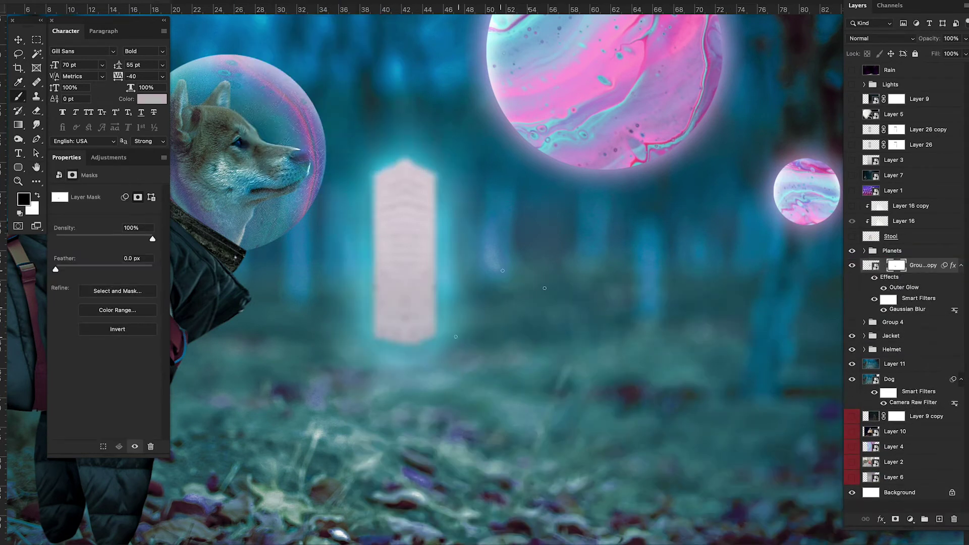
# Step: Add a smaller pillar copy at right and a large foreground copy at lower right, blur radius 1
pyautogui.hotkey('ctrl', 'j')
pyautogui.hotkey('ctrl', 't')
pyautogui.press('Return')
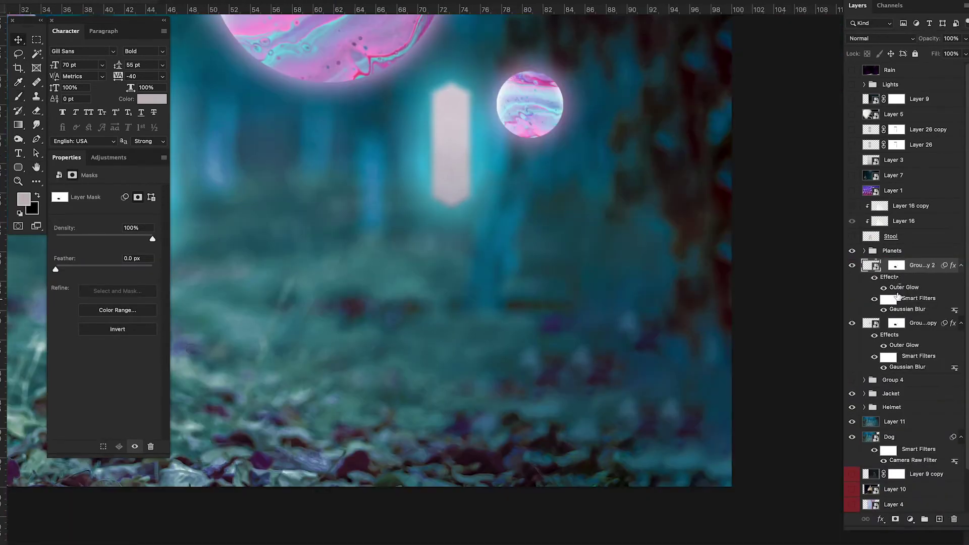
pyautogui.hotkey('ctrl', '-')
pyautogui.hotkey('ctrl', 'j')
pyautogui.hotkey('ctrl', 't')
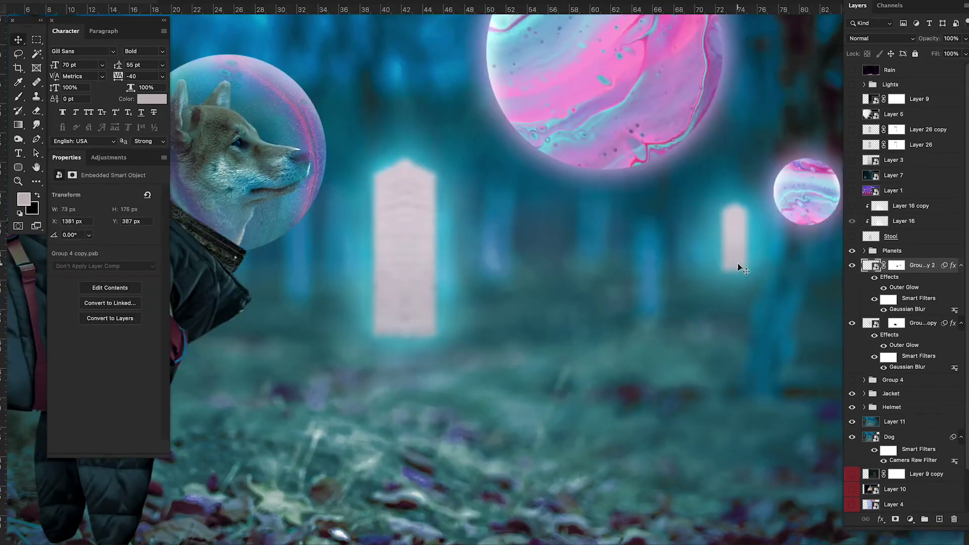
pyautogui.moveTo(737, 268)
pyautogui.mouseDown()
pyautogui.moveTo(698, 372)
pyautogui.moveTo(698, 296)
pyautogui.mouseUp()
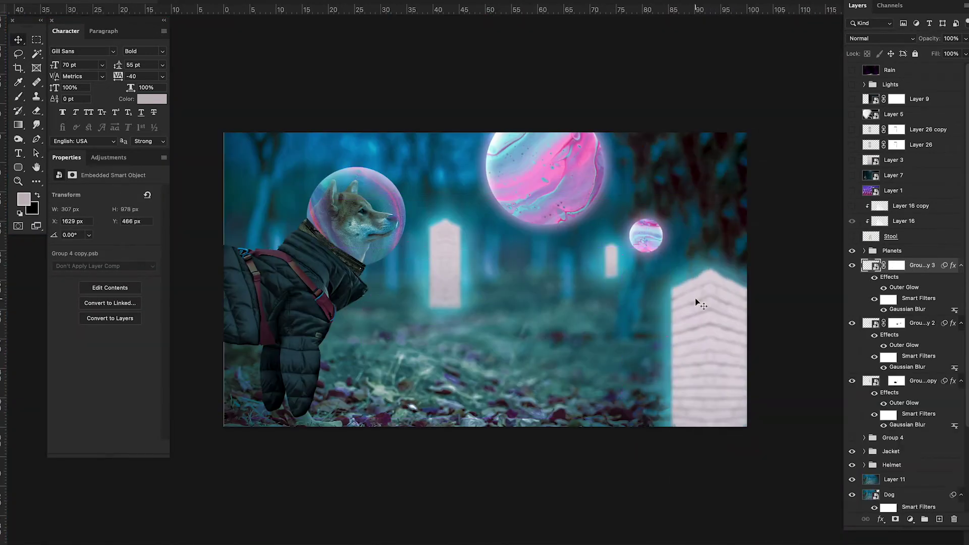
pyautogui.write('1')
pyautogui.press('Return')
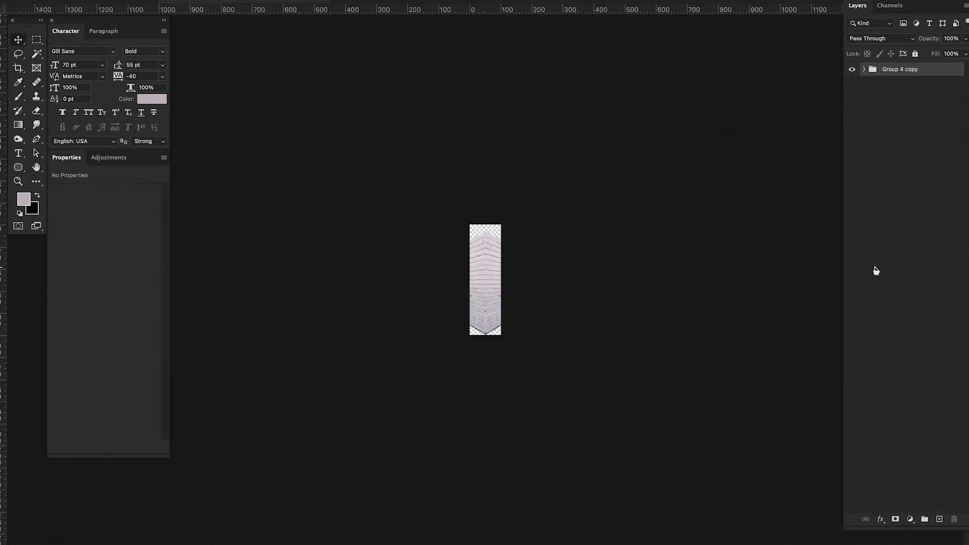
# Step: Apply a Camera Raw Filter to the large pillar with Texture +50 and Clarity +20
pyautogui.hotkey('ctrl', 'shift', 'a')
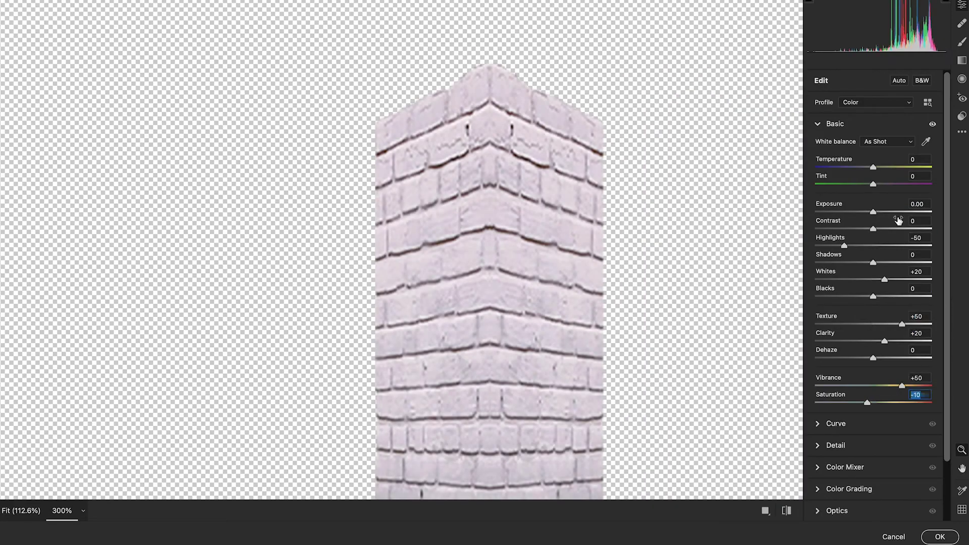
pyautogui.click(835, 124)
pyautogui.click(836, 167)
pyautogui.click(906, 185)
pyautogui.press('Return')
pyautogui.click(884, 320)
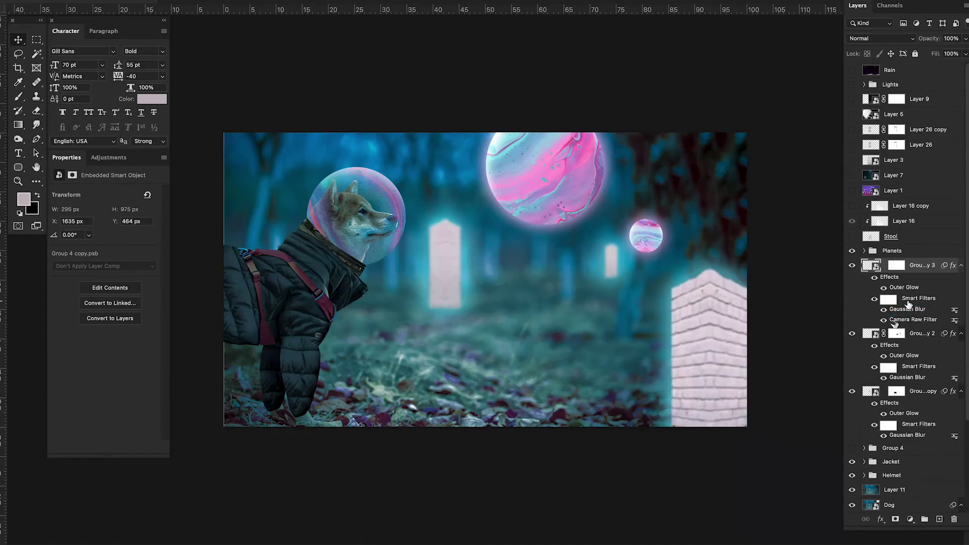
# Step: Re-edit the pillar's Gaussian Blur, rename the layer Pillar, and reposition the pillar
pyautogui.doubleClick(908, 309)
pyautogui.press('Return')
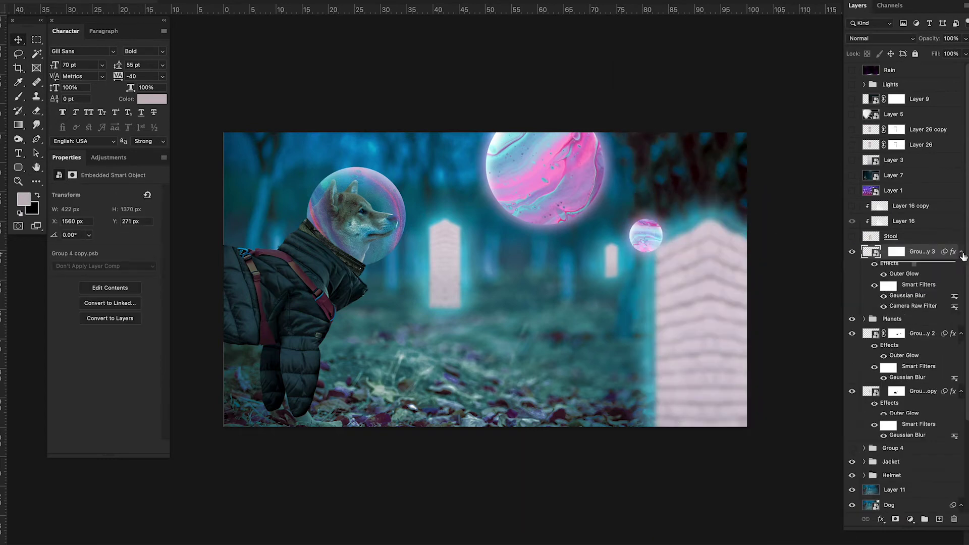
pyautogui.doubleClick(917, 206)
pyautogui.moveTo(702, 303); pyautogui.dragTo(725, 271)
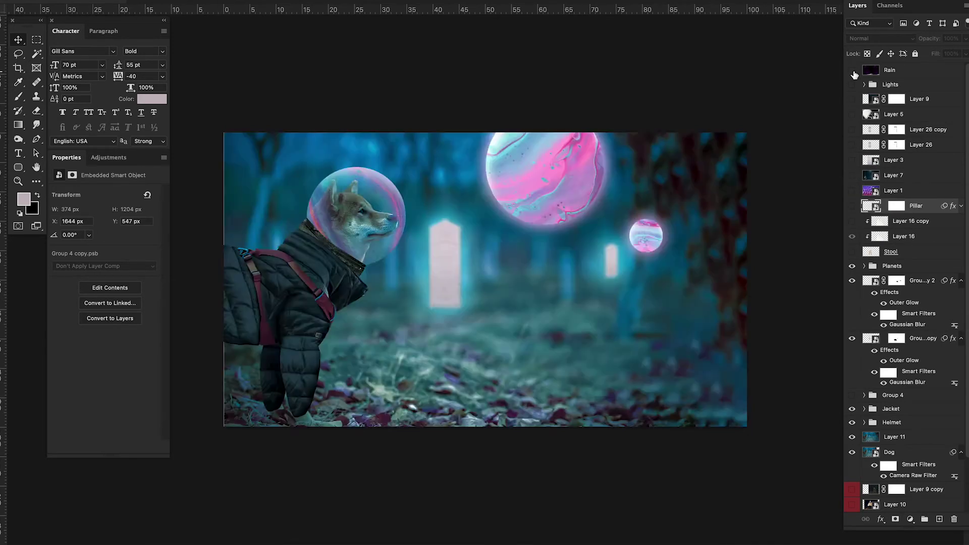
# Step: Tint the stool with a clipped pink layer, trying Pin Light then settling on Hard Light
pyautogui.click(853, 176)
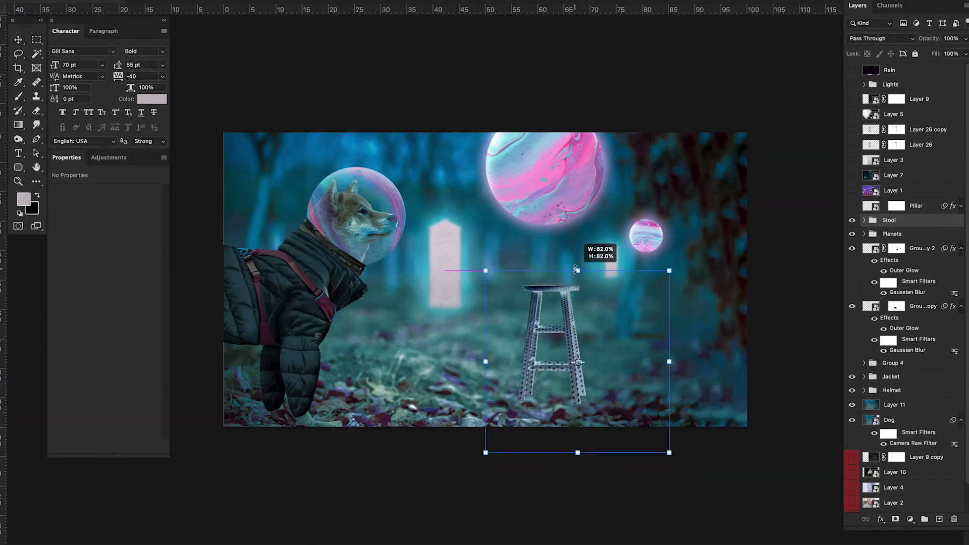
pyautogui.moveTo(544, 361); pyautogui.dragTo(644, 348)
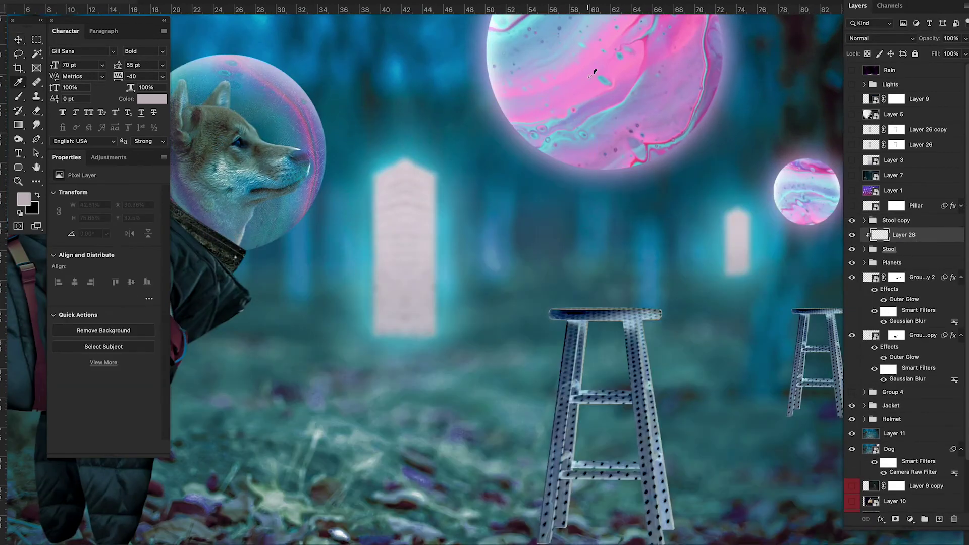
pyautogui.click(881, 39)
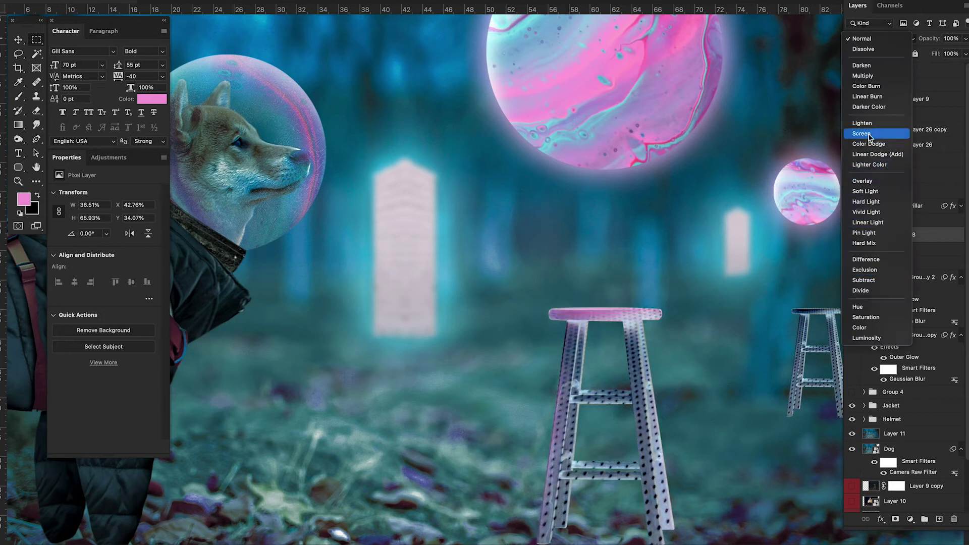
pyautogui.click(864, 233)
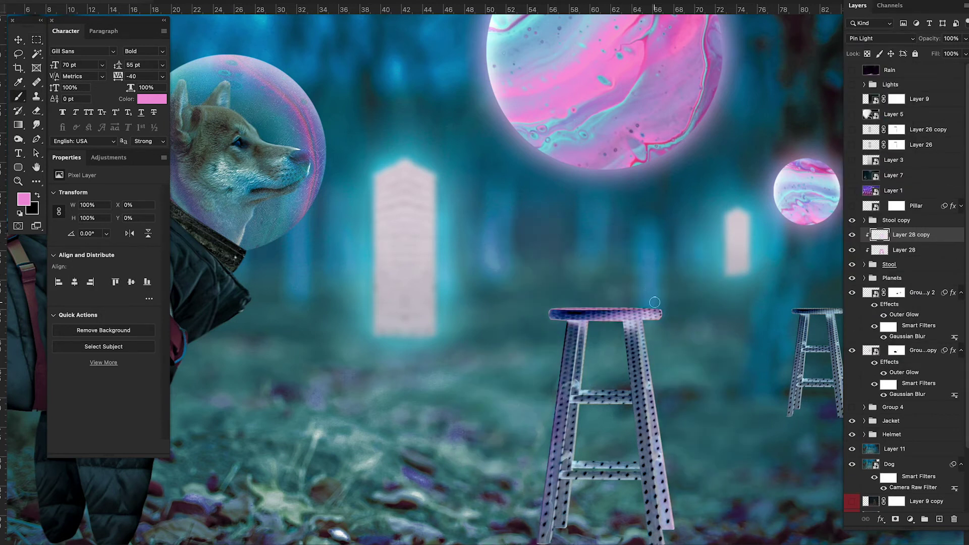
pyautogui.scroll(-5, 654, 302)
pyautogui.press('m')
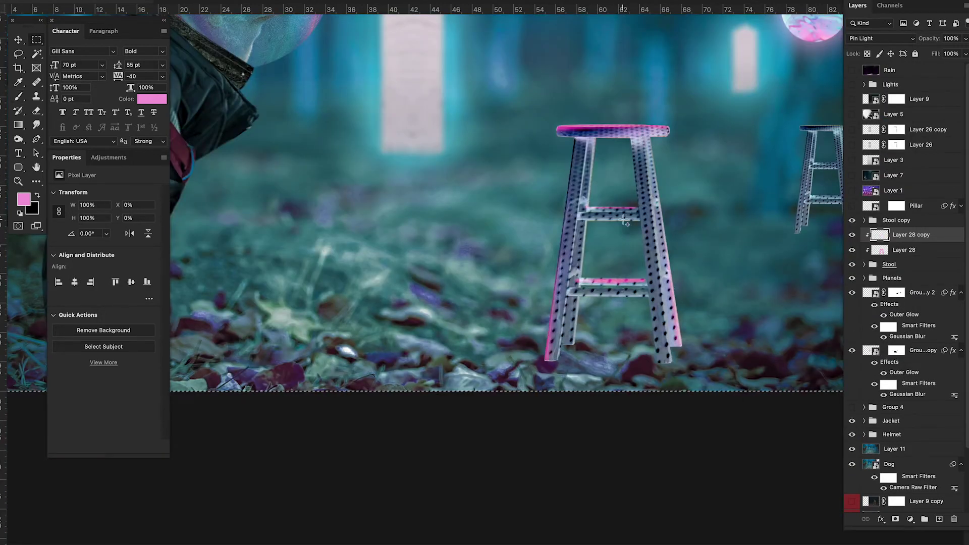
pyautogui.hotkey('shift', '-')
pyautogui.hotkey('shift', '-')
pyautogui.hotkey('shift', '-')
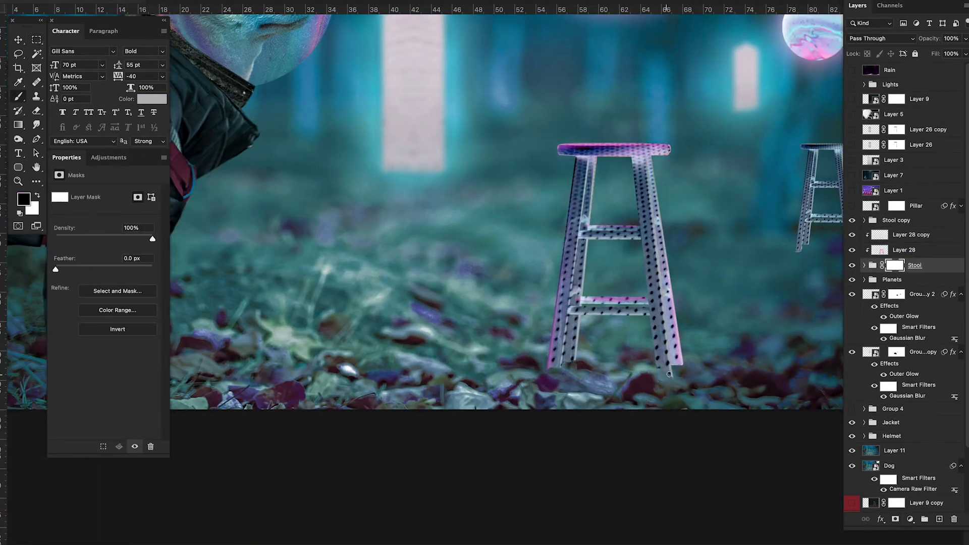
pyautogui.hotkey('ctrl', '0')
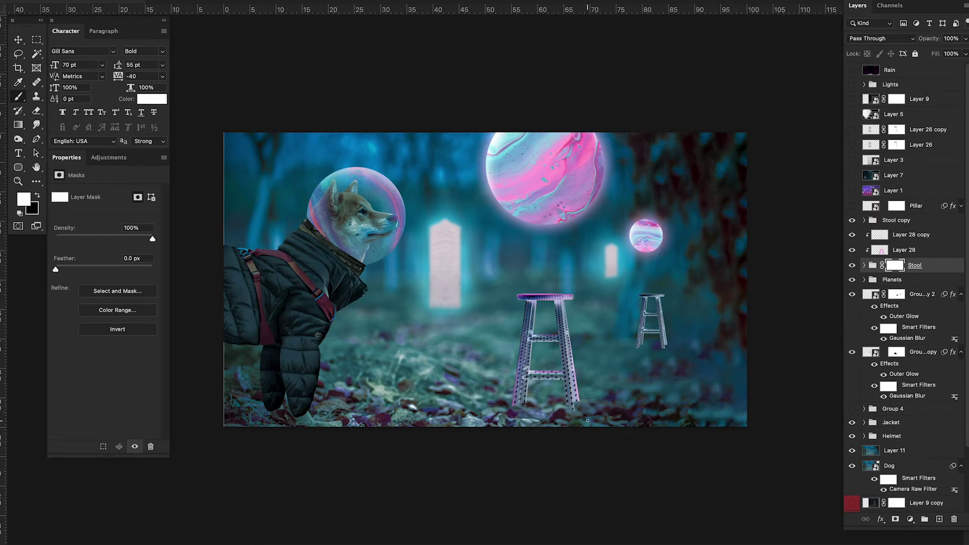
# Step: Copy the lassoed rain from Layer 7 to its own layer, made black-and-white, darkened with Levels, Screen-blended
pyautogui.click(853, 175)
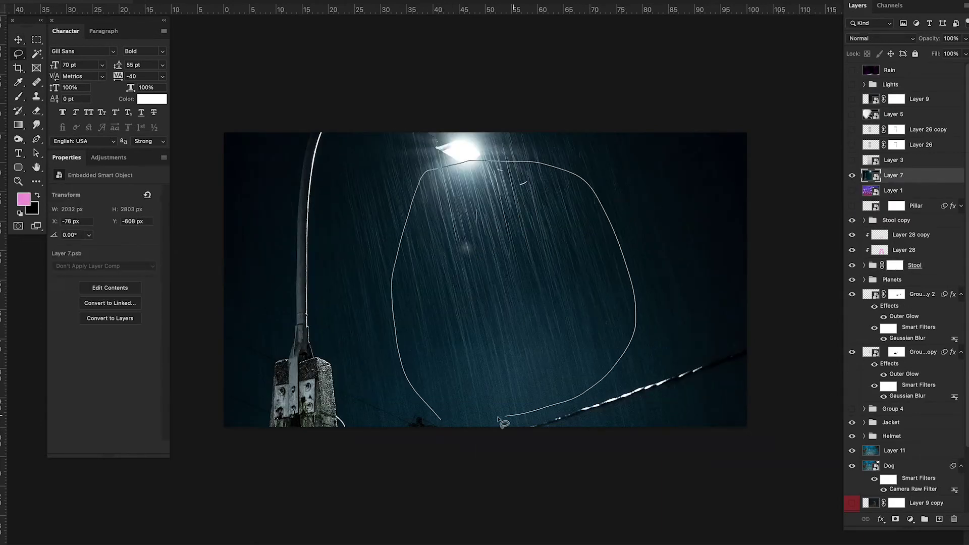
pyautogui.hotkey('ctrl', 'j')
pyautogui.hotkey('ctrl', 'alt', 'shift', 'b')
pyautogui.press('Return')
pyautogui.hotkey('ctrl', 'l')
pyautogui.press('Return')
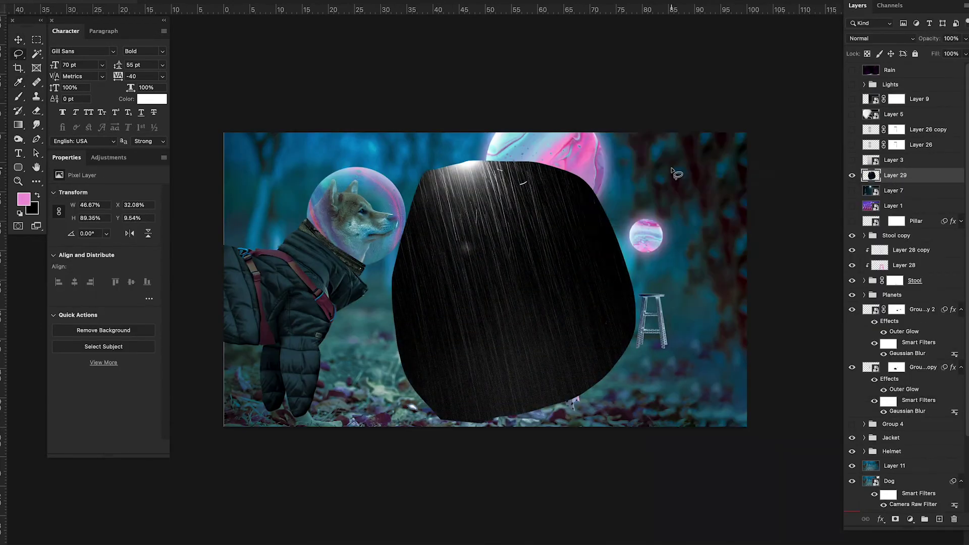
pyautogui.hotkey('alt', 'shift', 's')
# Step: Transform the rain into a narrow column under the planet, placed below the Planets group
pyautogui.hotkey('ctrl', 't')
pyautogui.moveTo(635, 293)
pyautogui.mouseDown()
pyautogui.moveTo(702, 287)
pyautogui.moveTo(604, 287)
pyautogui.mouseUp()
pyautogui.moveTo(533, 252); pyautogui.dragTo(575, 296)
pyautogui.press('Return')
pyautogui.moveTo(895, 176); pyautogui.dragTo(916, 305)
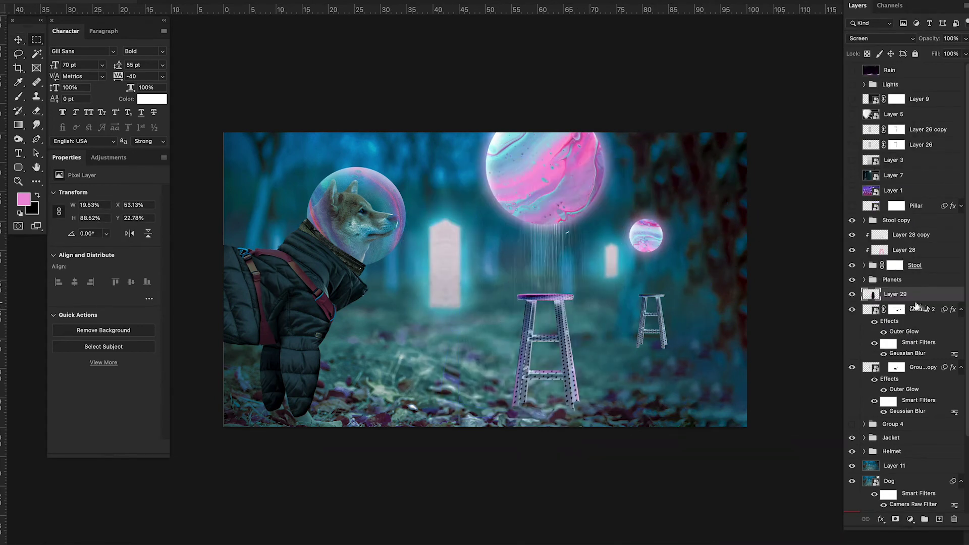
# Step: Mask the rain column so no streaks fall over the stool legs
pyautogui.click(896, 519)
pyautogui.press('b')
pyautogui.hotkey('ctrl', '+')
pyautogui.hscroll(5, 515, 343)
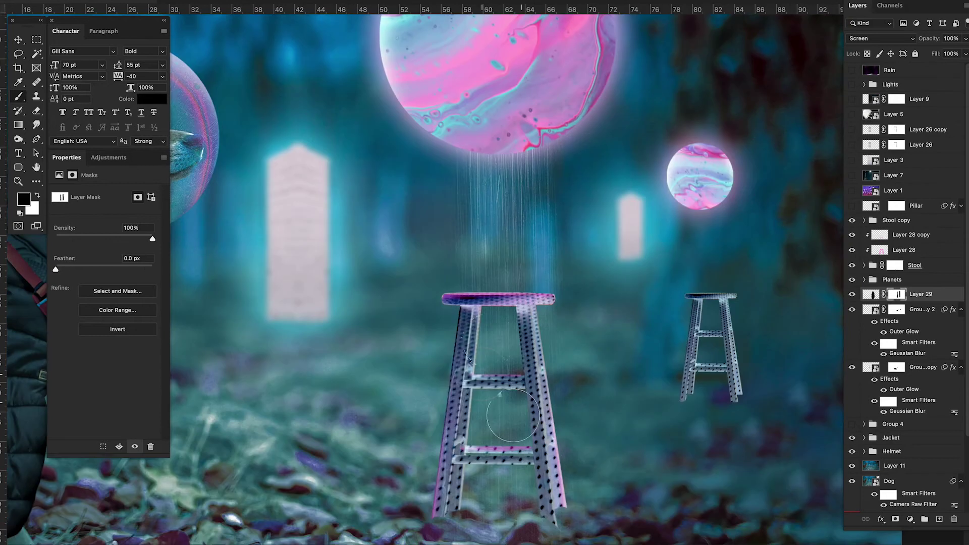
pyautogui.moveTo(485, 504); pyautogui.dragTo(535, 394)
pyautogui.moveTo(560, 480); pyautogui.dragTo(515, 343)
pyautogui.scroll(2, 524, 198)
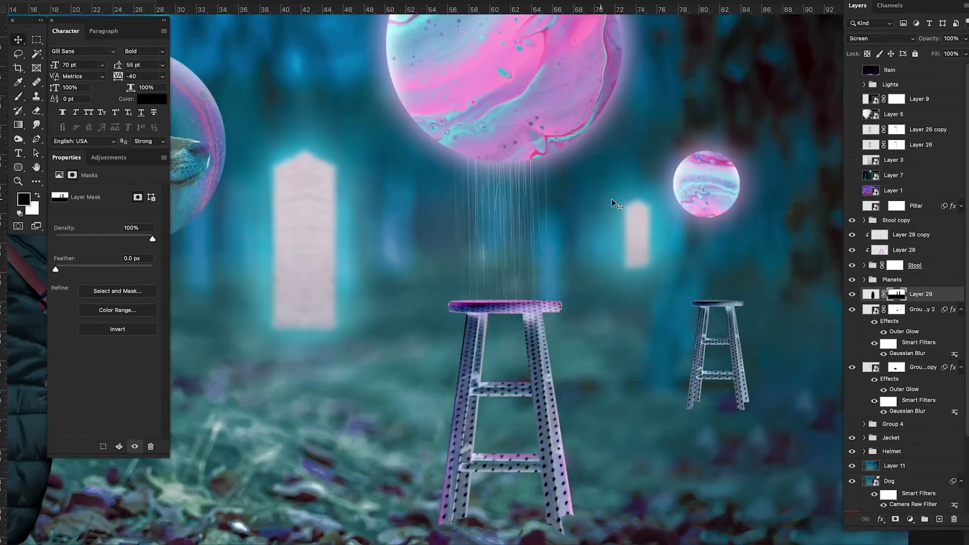
# Step: Add a pink-filled glow layer over the rain, blended in Overlay at 50% opacity
pyautogui.hotkey('ctrl', 'j')
pyautogui.hotkey('shift', 'alt', 'BackSpace')
pyautogui.click(881, 38)
pyautogui.click(867, 154)
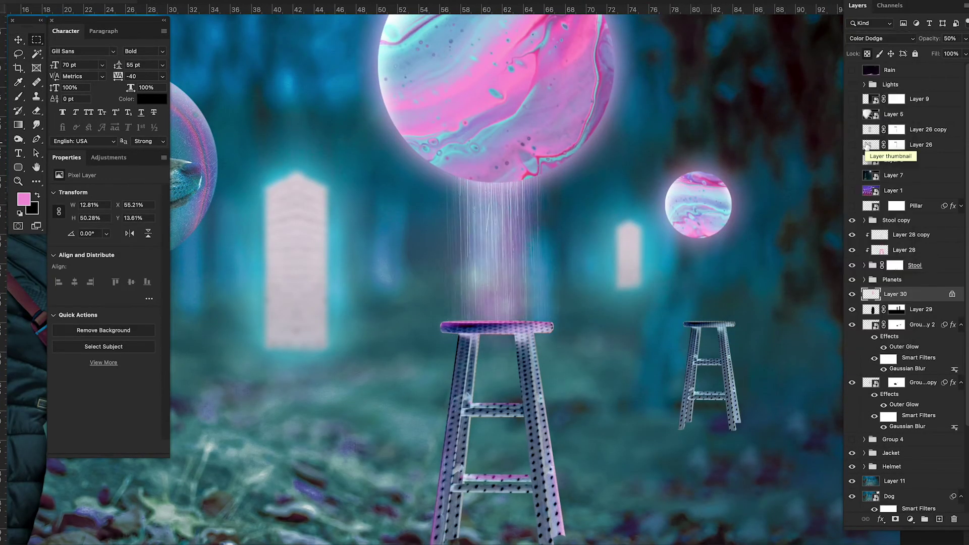
pyautogui.hotkey('shift', '+')
pyautogui.hotkey('shift', '+')
pyautogui.hotkey('shift', '+')
pyautogui.hotkey('shift', '-')
pyautogui.press('5')
pyautogui.hotkey('ctrl', 't')
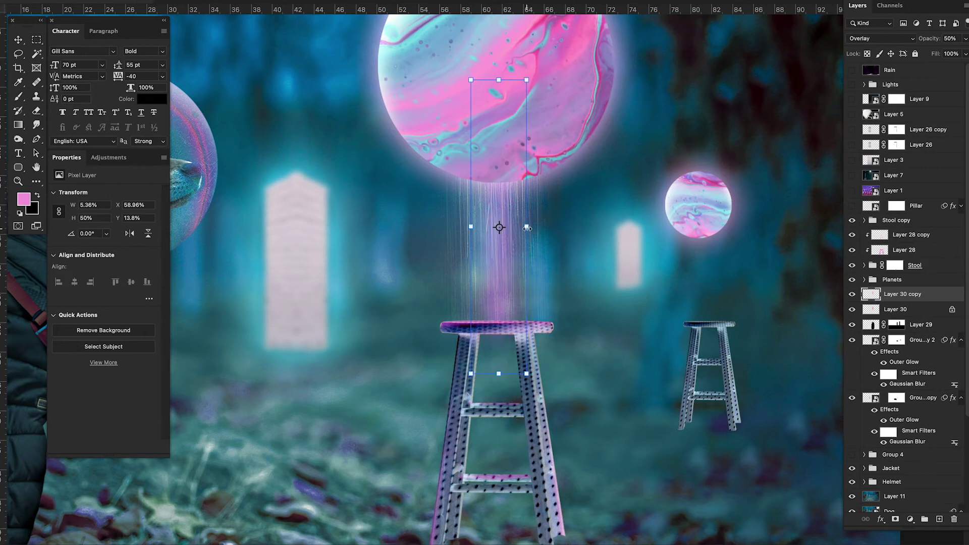
pyautogui.press('Return')
pyautogui.click(549, 229)
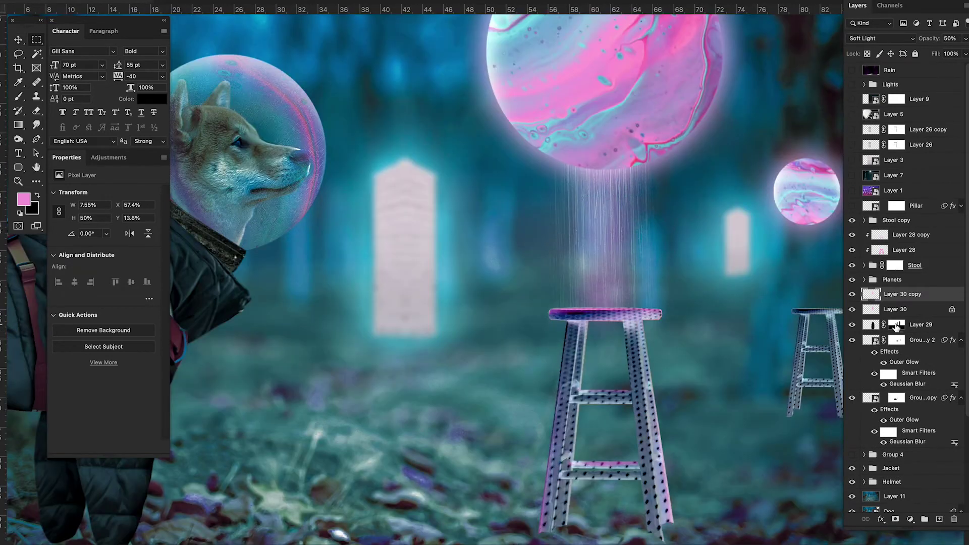
# Step: Duplicate the rain column above the glow in Screen mode and set the pink glow to 50%
pyautogui.click(922, 325)
pyautogui.keyDown('alt'); pyautogui.moveTo(925, 331); pyautogui.dragTo(914, 293); pyautogui.keyUp('alt')
pyautogui.press('b')
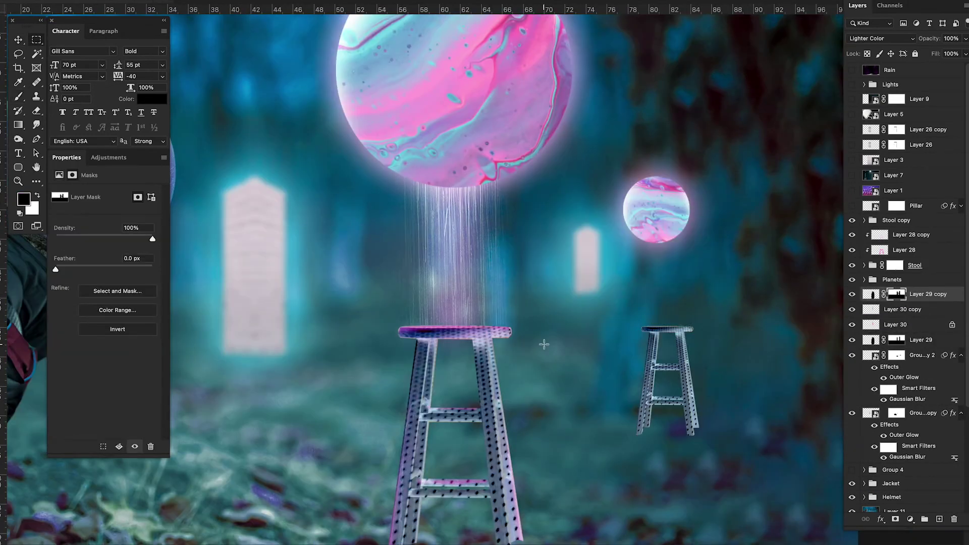
pyautogui.hotkey('shift', '-')
pyautogui.hotkey('shift', '-')
pyautogui.hotkey('shift', '-')
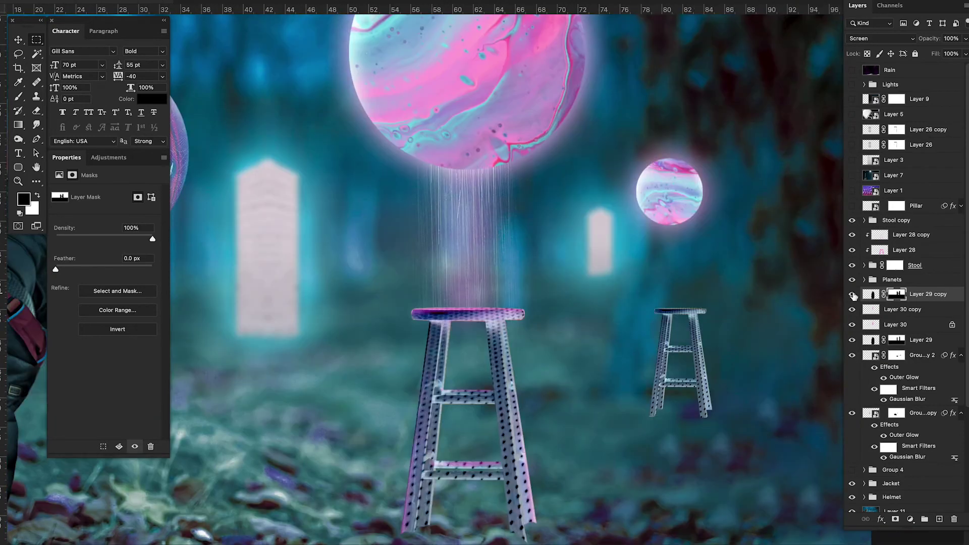
pyautogui.click(896, 325)
pyautogui.press('5')
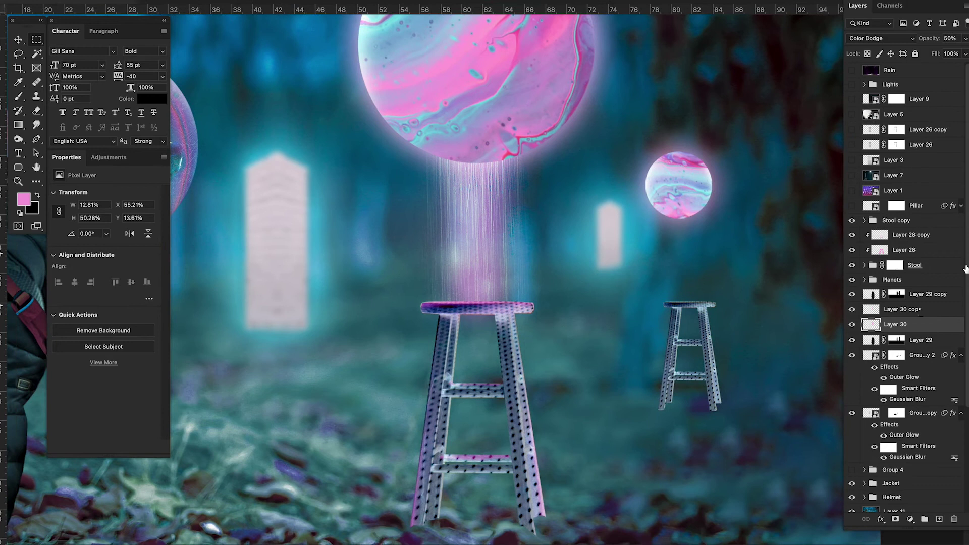
pyautogui.click(896, 294)
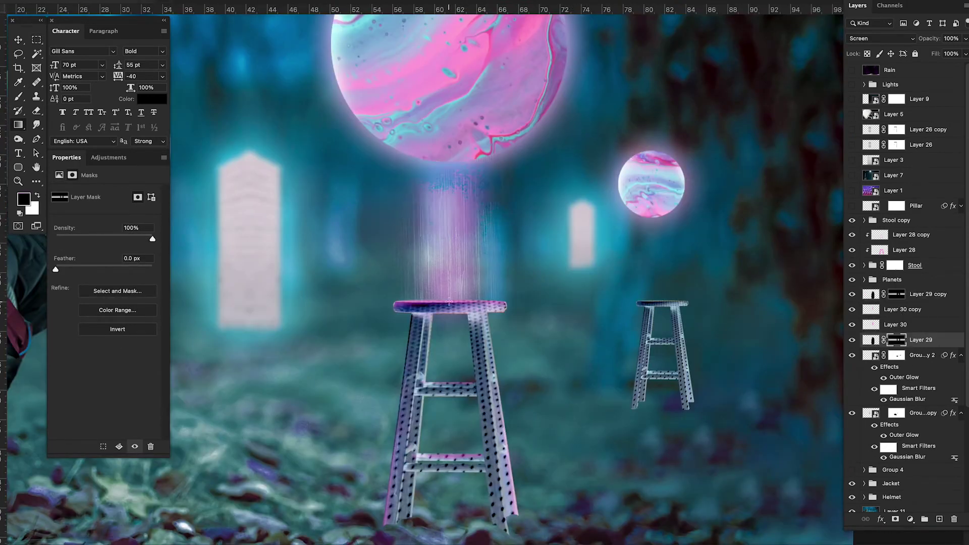
# Step: Select all the beam layers and group them as the stool beam
pyautogui.click(917, 328)
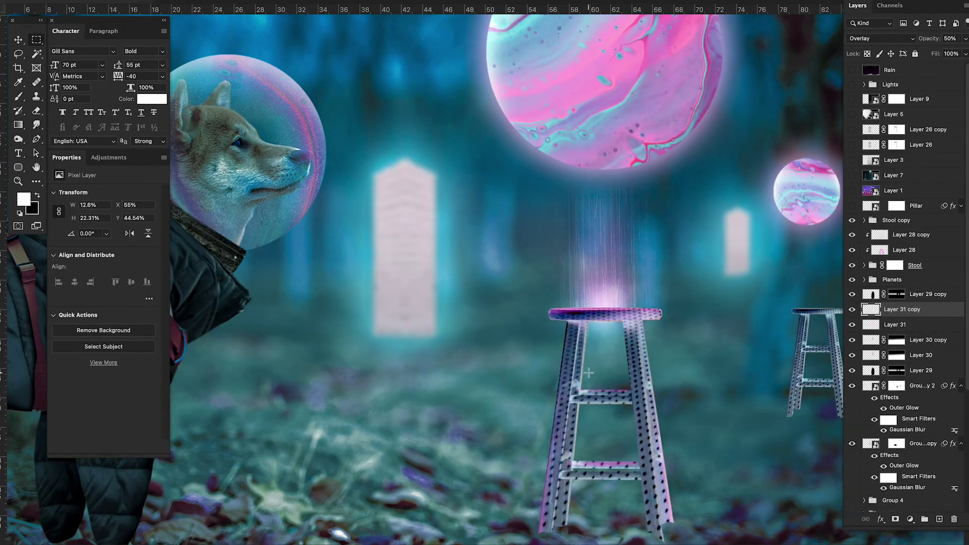
pyautogui.click(911, 328)
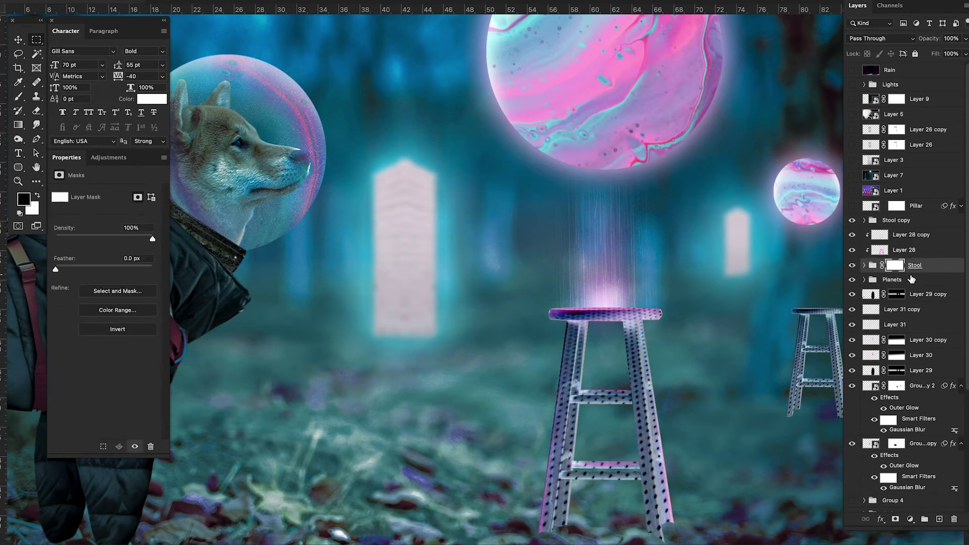
pyautogui.click(904, 295)
pyautogui.keyDown('shift'); pyautogui.click(922, 370); pyautogui.keyUp('shift')
pyautogui.hotkey('ctrl', 'g')
# Step: Group the stool layers with the beam and name the group 'Stool Final'
pyautogui.keyDown('shift'); pyautogui.click(892, 234); pyautogui.keyUp('shift')
pyautogui.hotkey('ctrl', 'g')
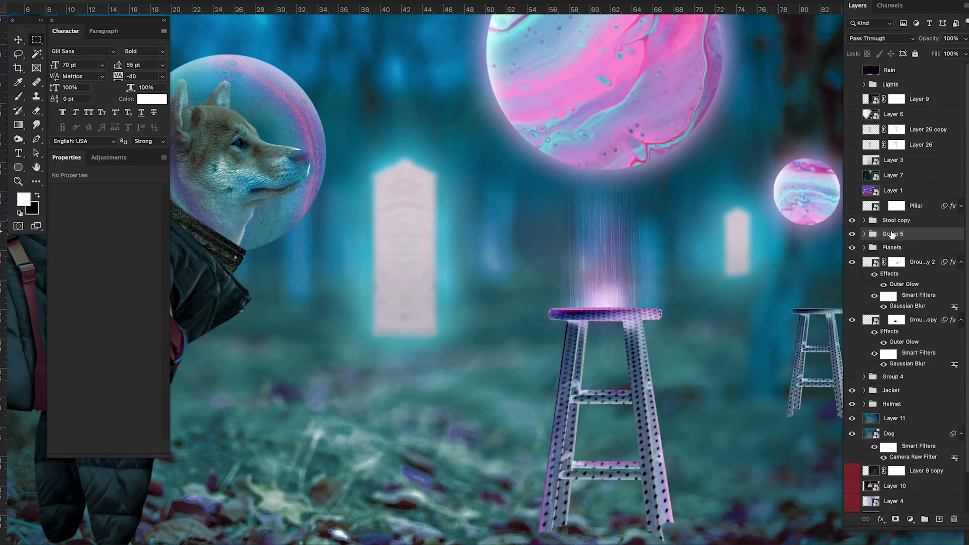
pyautogui.write('Final')
pyautogui.press('Return')
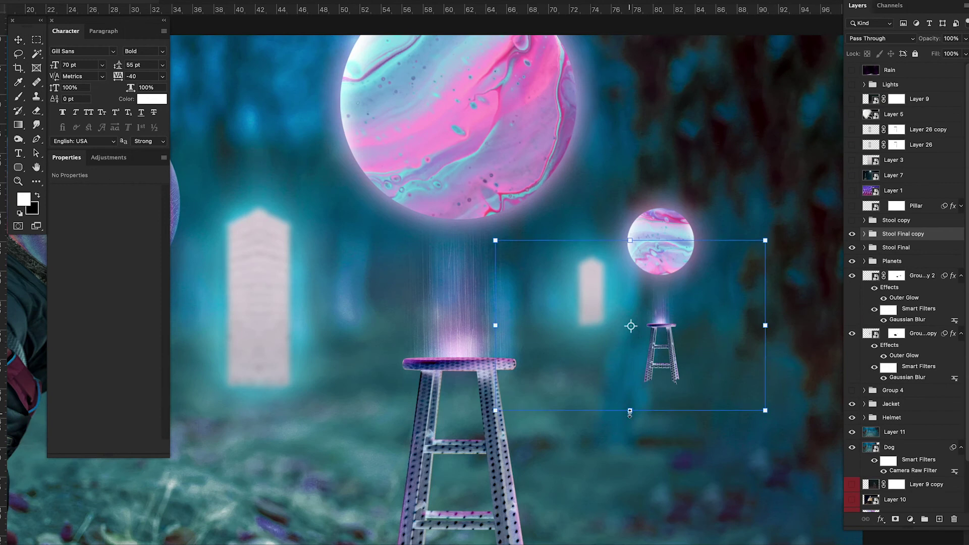
# Step: Move the small stool copy toward the centre and mask out its feet
pyautogui.moveTo(596, 348); pyautogui.dragTo(621, 354)
pyautogui.hscroll(5, 621, 353)
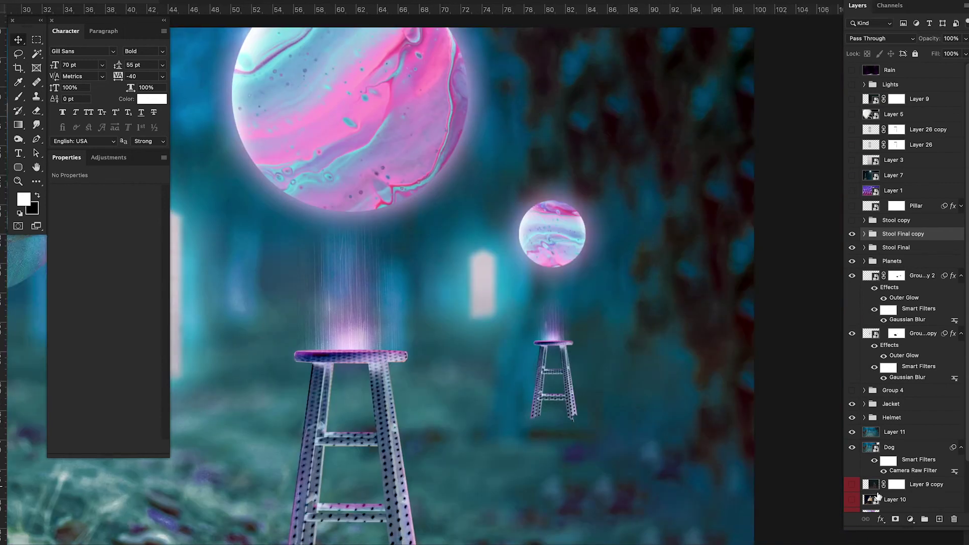
pyautogui.click(896, 519)
pyautogui.press('b')
pyautogui.moveTo(540, 426); pyautogui.dragTo(573, 421)
# Step: Group the small planet with its stool and duplicate that group
pyautogui.click(864, 262)
pyautogui.click(909, 292)
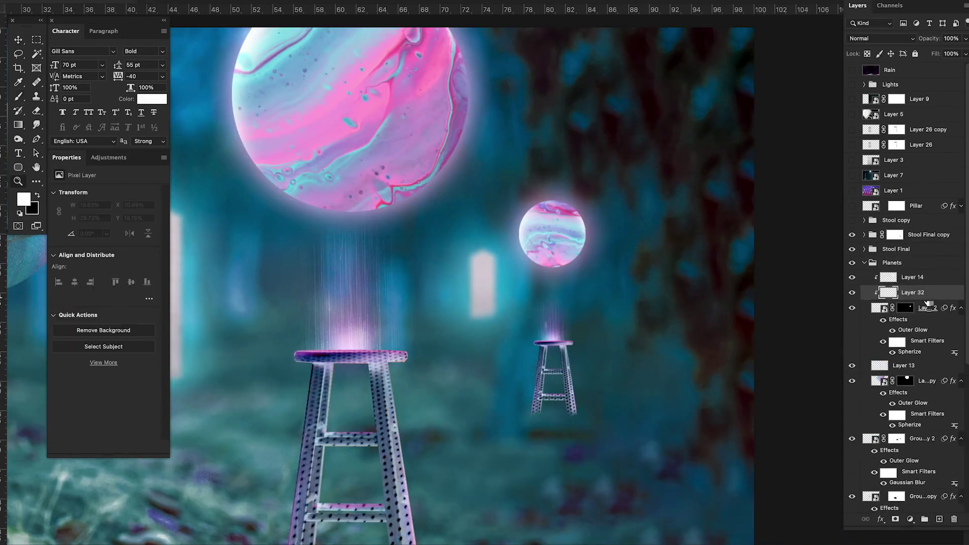
pyautogui.keyDown('shift'); pyautogui.click(913, 278); pyautogui.keyUp('shift')
pyautogui.keyDown('ctrl'); pyautogui.click(924, 234); pyautogui.keyUp('ctrl')
pyautogui.hotkey('ctrl', 'g')
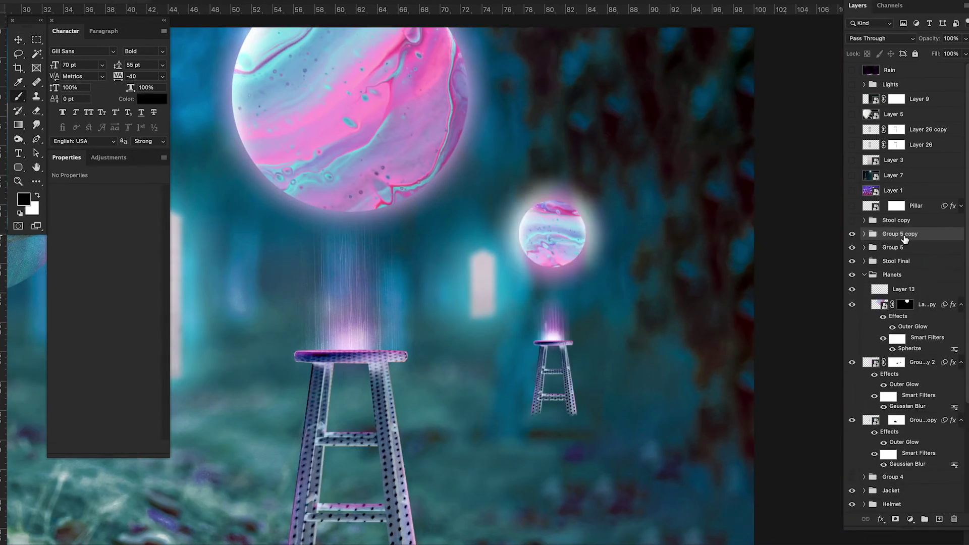
pyautogui.hotkey('ctrl', 'j')
pyautogui.press('Delete')
pyautogui.hotkey('ctrl', 'j')
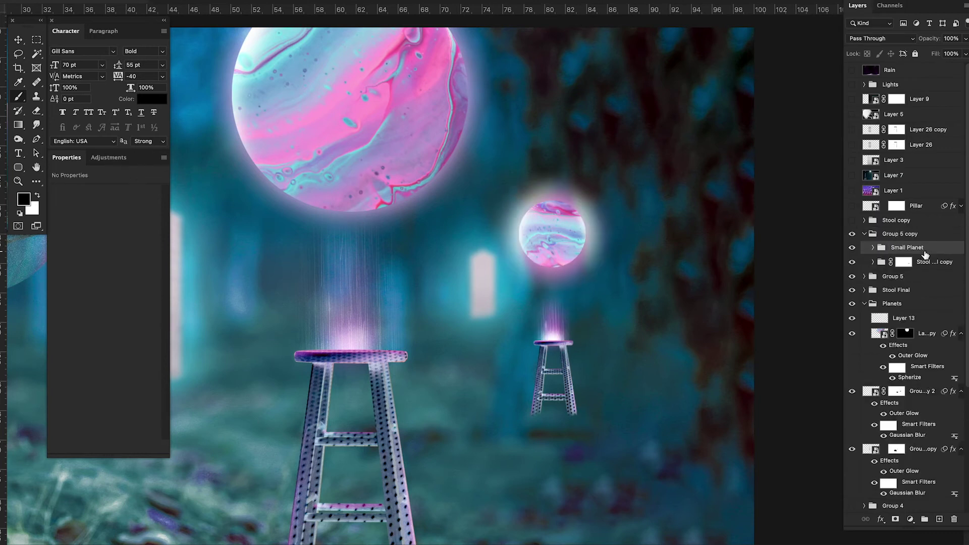
# Step: Merge the Small Planet group into one layer and set it to Screen
pyautogui.click(925, 250)
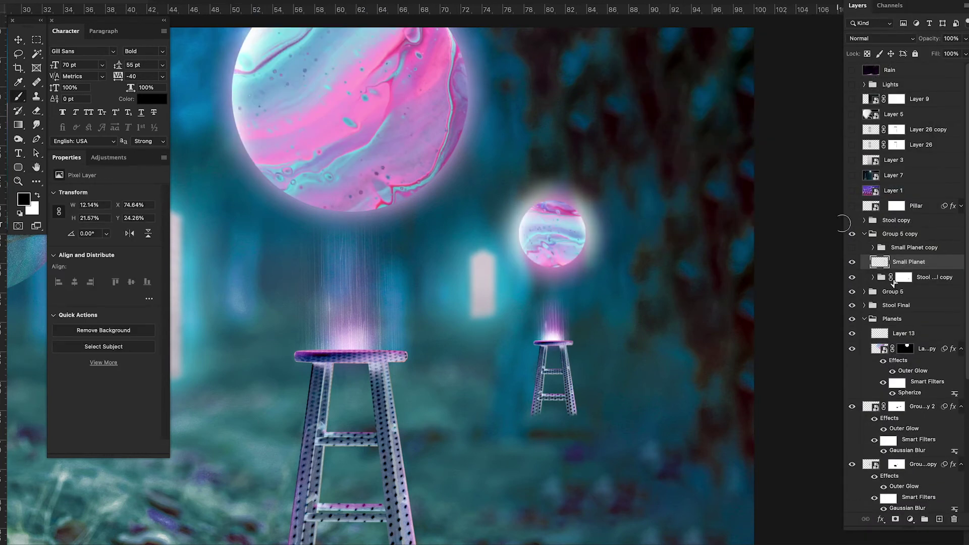
pyautogui.hotkey('ctrl', 'e')
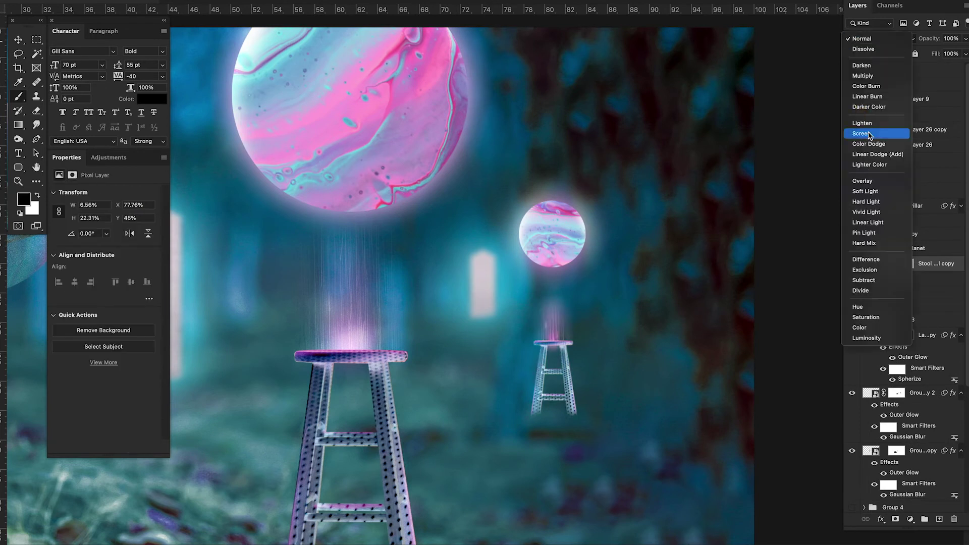
pyautogui.click(249, 3)
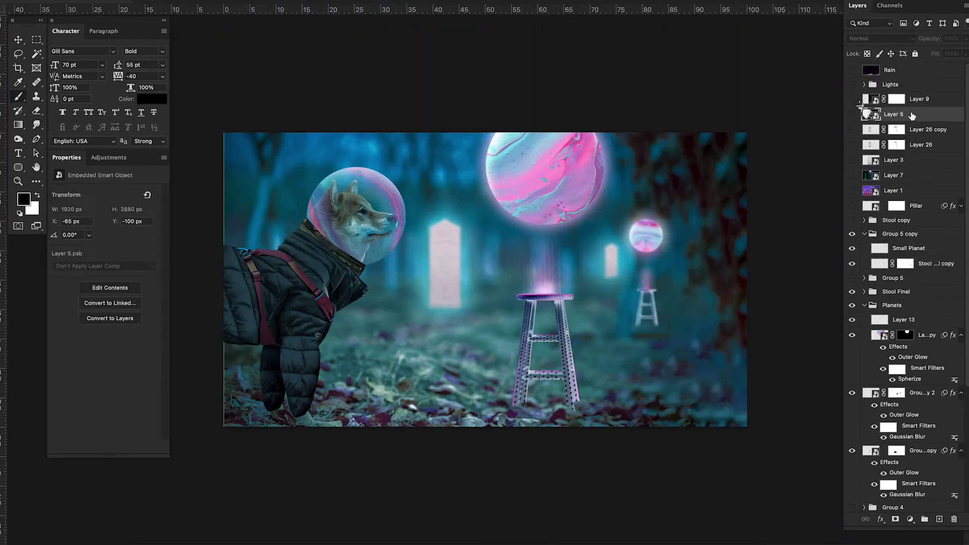
# Step: Scale the purple geometric texture, clip it to the near pillar, and enlarge it to cover it
pyautogui.rightClick(901, 145)
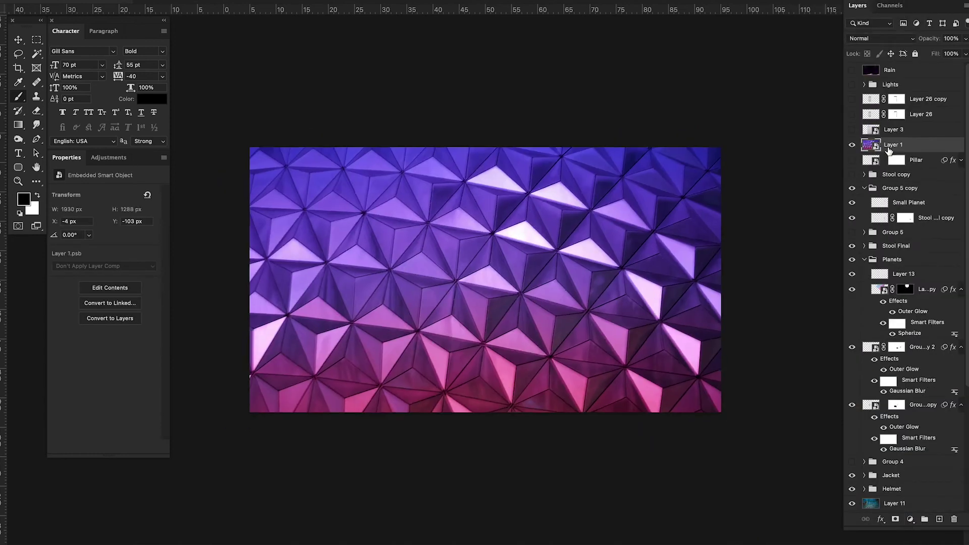
pyautogui.moveTo(681, 410); pyautogui.dragTo(620, 246)
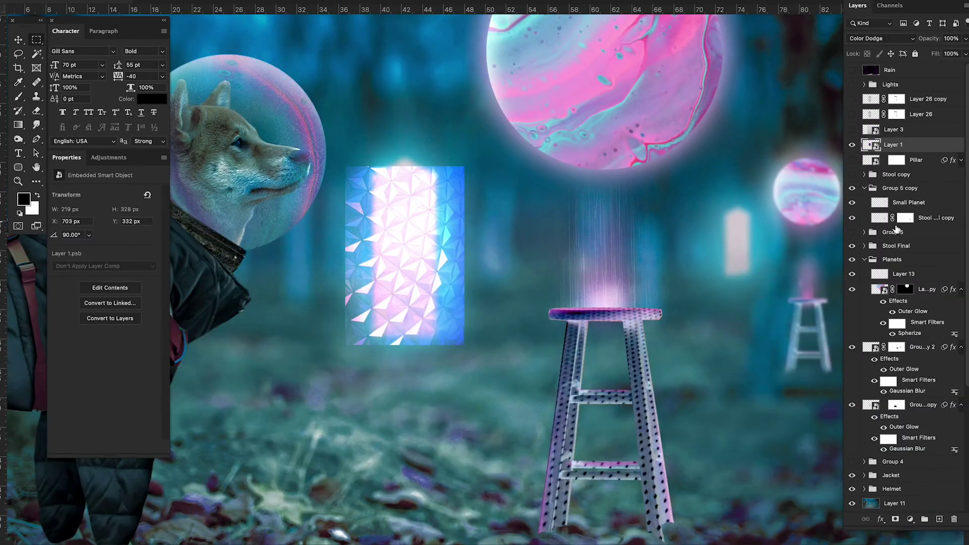
pyautogui.click(864, 259)
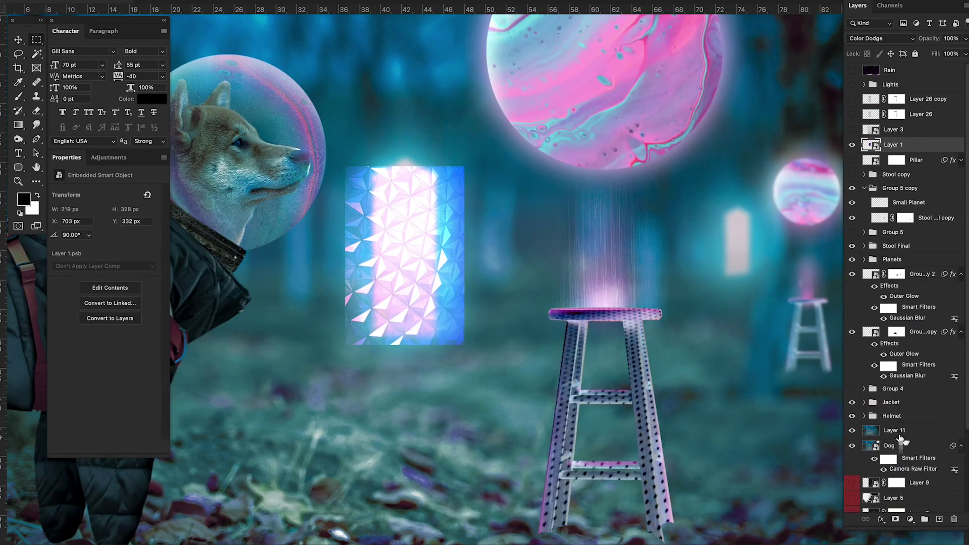
pyautogui.moveTo(894, 145); pyautogui.dragTo(911, 322)
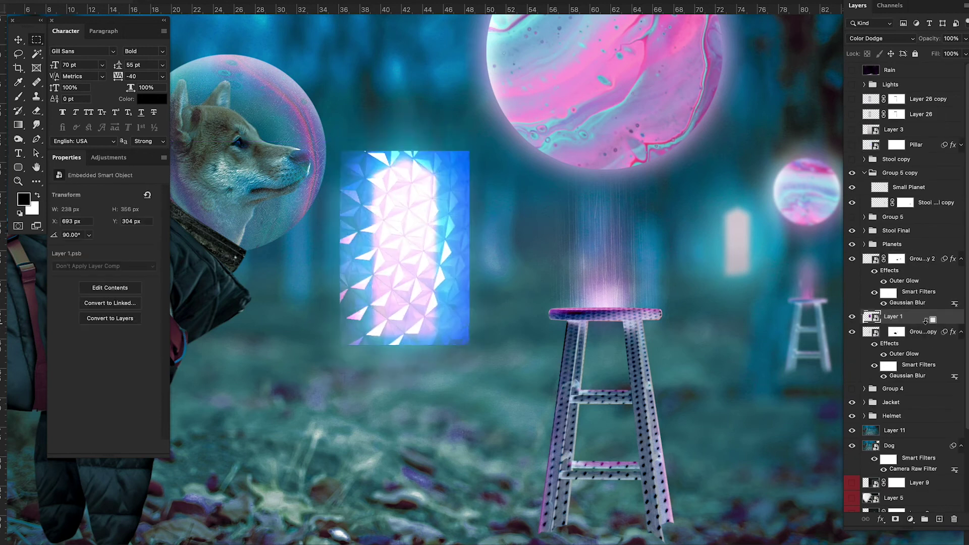
pyautogui.keyDown('alt'); pyautogui.click(912, 322); pyautogui.keyUp('alt')
pyautogui.hotkey('ctrl', 't')
pyautogui.moveTo(464, 345); pyautogui.dragTo(472, 354)
pyautogui.press('Return')
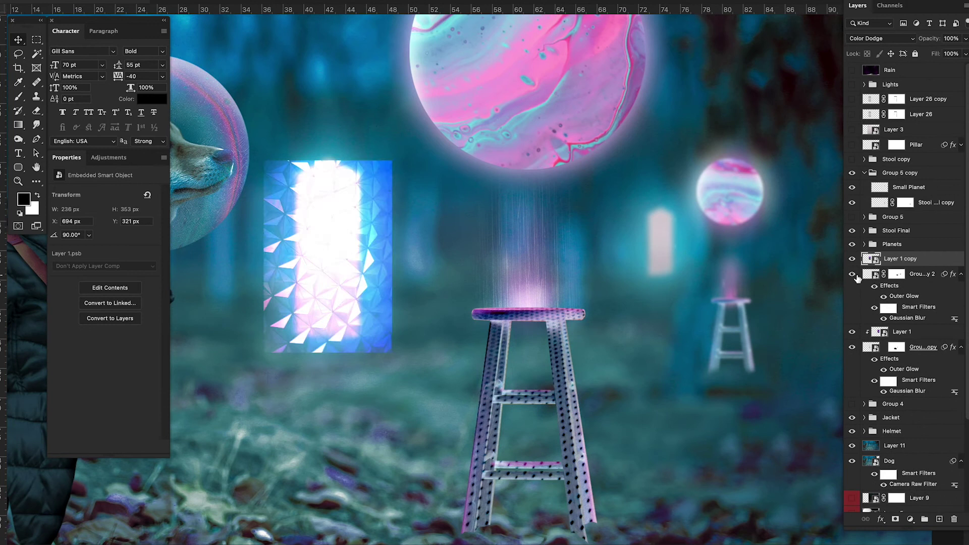
# Step: Clip a texture copy to the far pillar at 40% opacity with a Gaussian Blur
pyautogui.keyDown('alt'); pyautogui.click(858, 273); pyautogui.keyUp('alt')
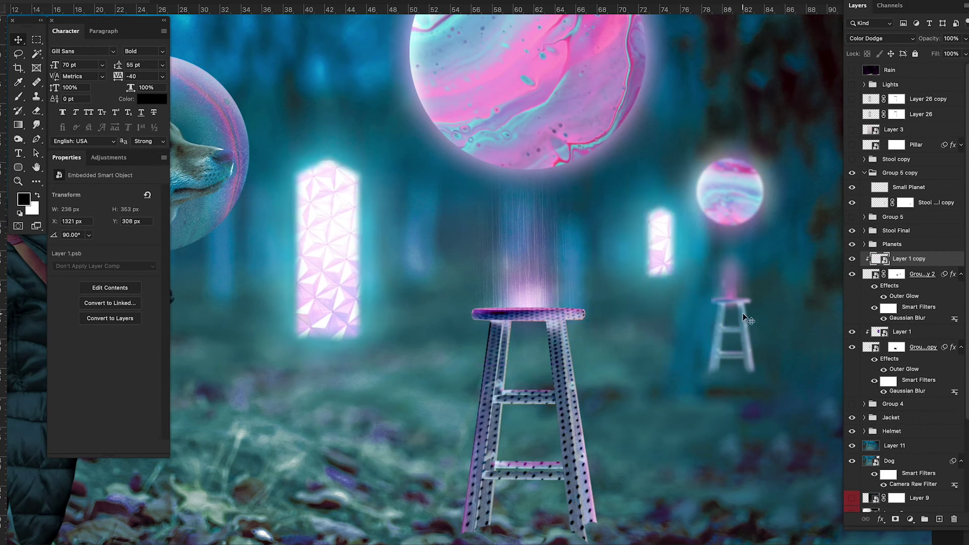
pyautogui.hotkey('ctrl', 't')
pyautogui.press('Return')
pyautogui.press('4')
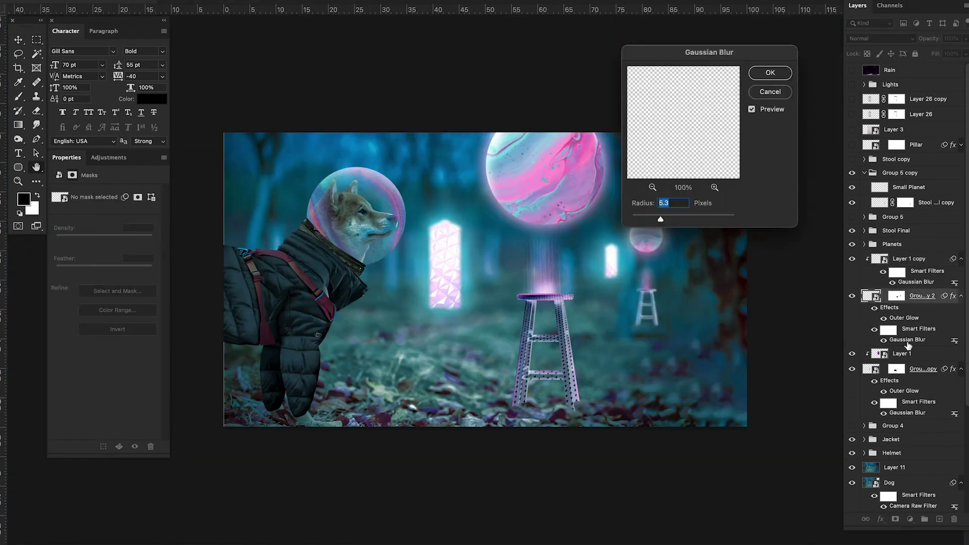
pyautogui.press('Return')
pyautogui.click(876, 356)
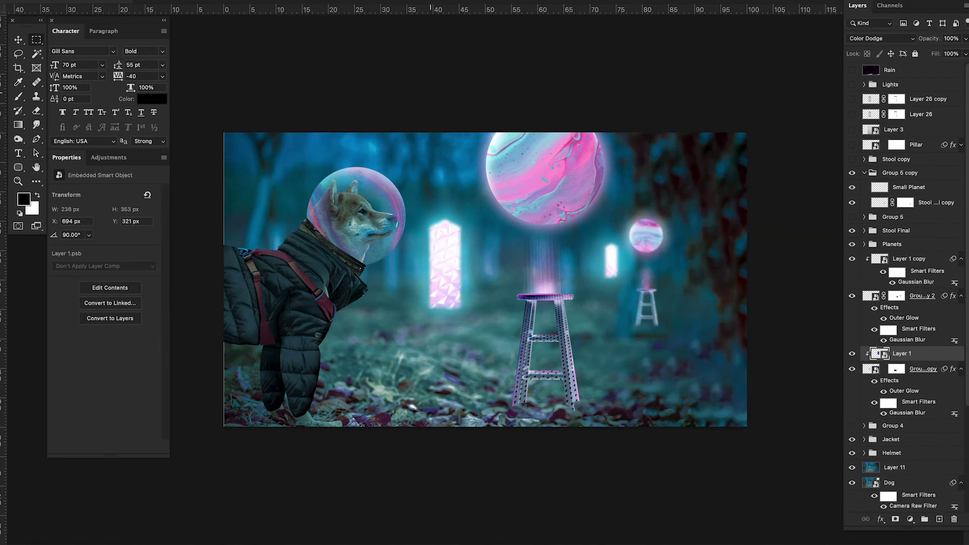
# Step: Set the pillar texture to 50% opacity and place the lit building photo over the scene
pyautogui.press('5')
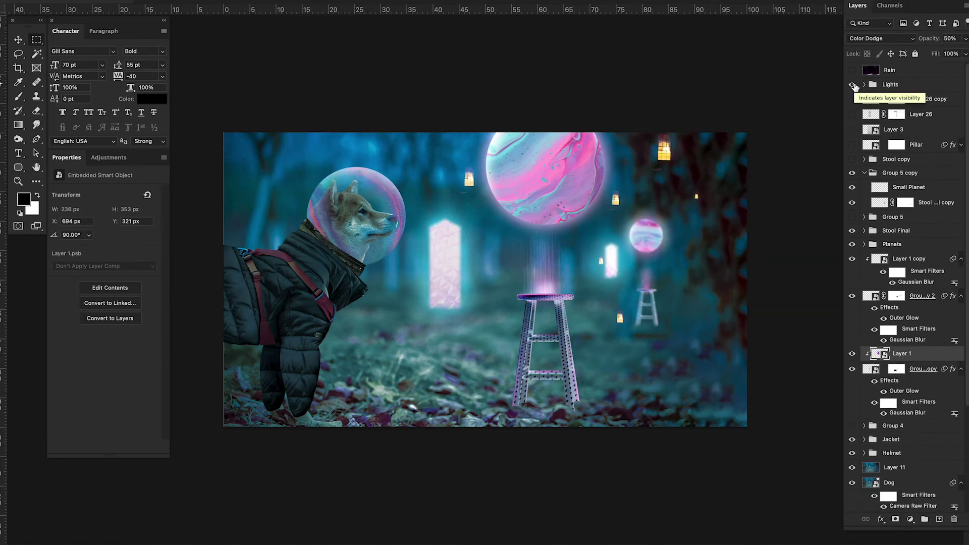
pyautogui.click(900, 86)
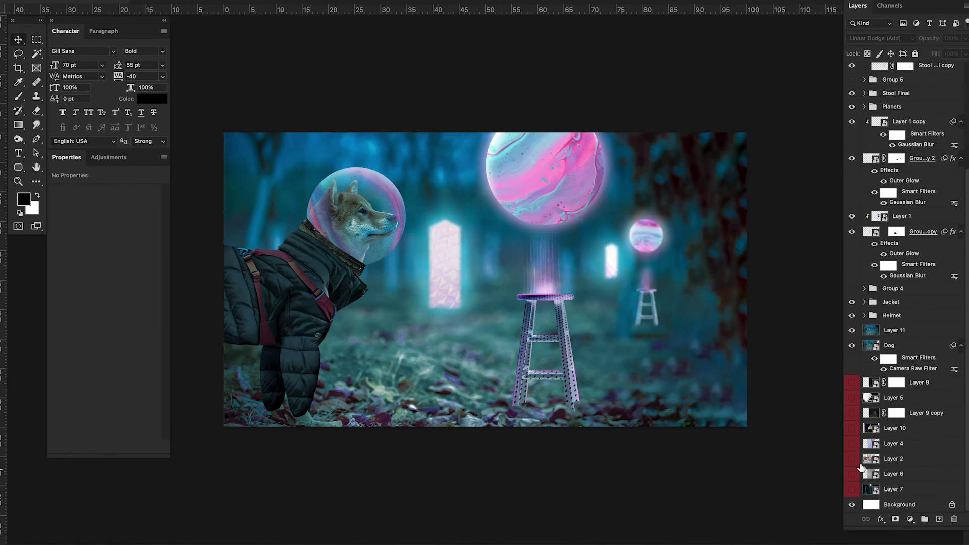
pyautogui.moveTo(927, 83); pyautogui.dragTo(795, 287)
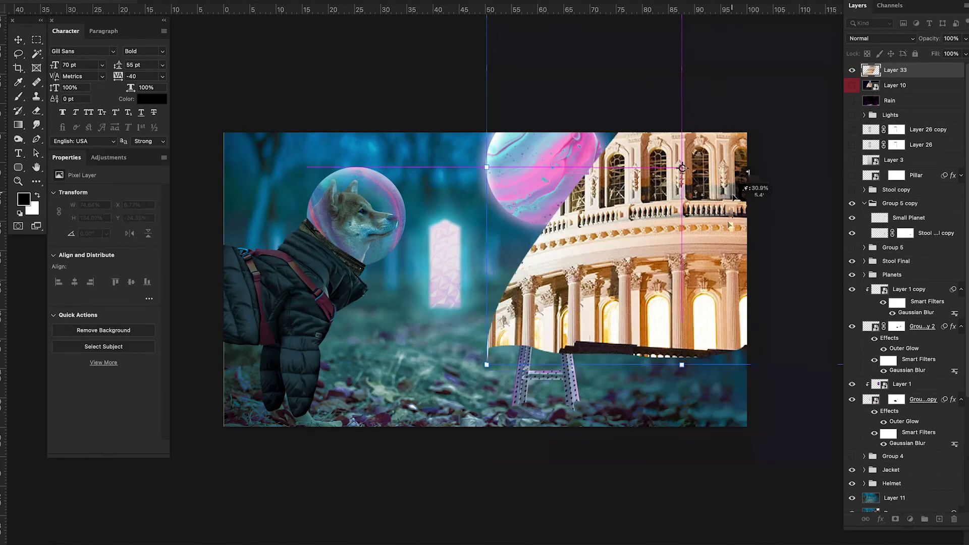
# Step: Blend the building photo in Screen and apply a heavy Gaussian Blur for a soft orange glow
pyautogui.click(881, 38)
pyautogui.click(888, 96)
pyautogui.click(283, 91)
pyautogui.press('Return')
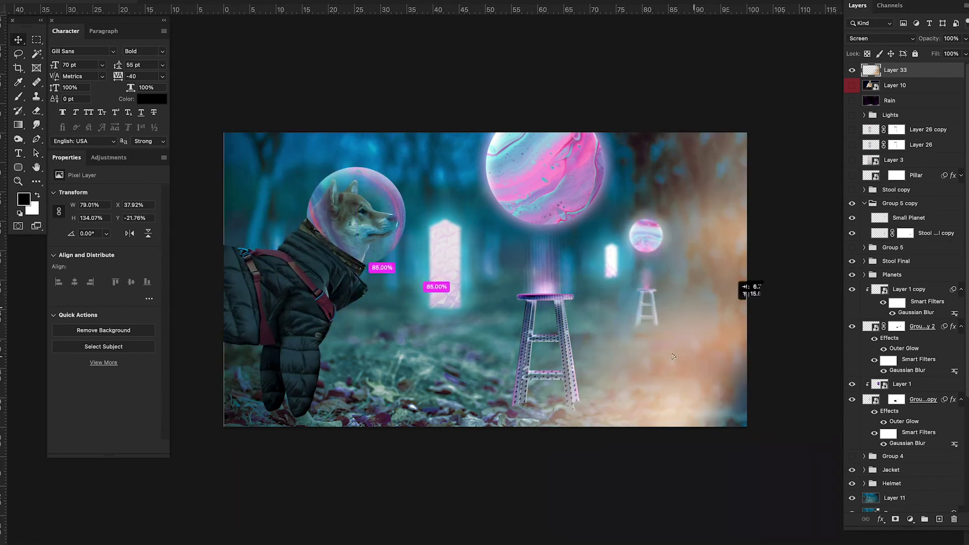
# Step: Zoom in on the dog's helmet and paint a pink highlight along its upper-right edge
pyautogui.hotkey('ctrl', '+')
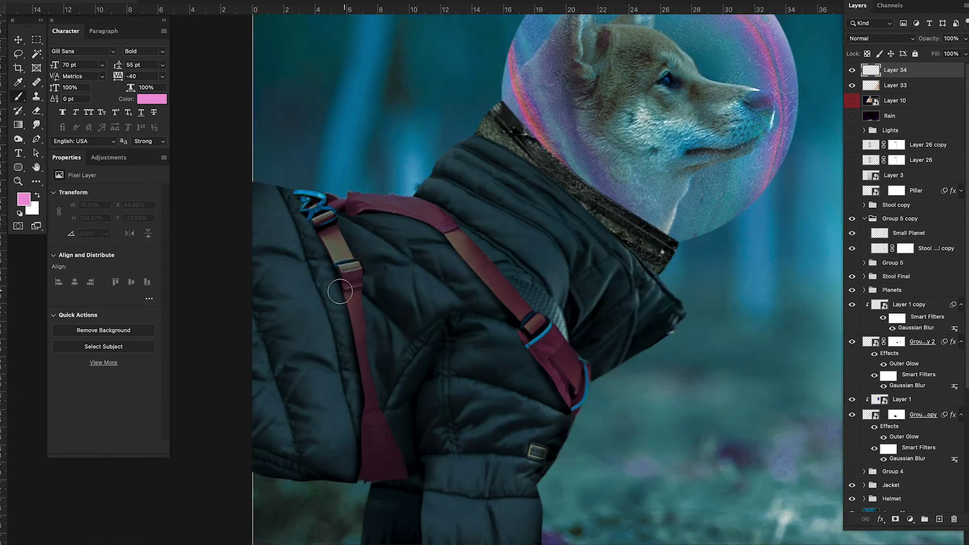
pyautogui.hscroll(10, 284, 190)
pyautogui.hotkey('ctrl', '+')
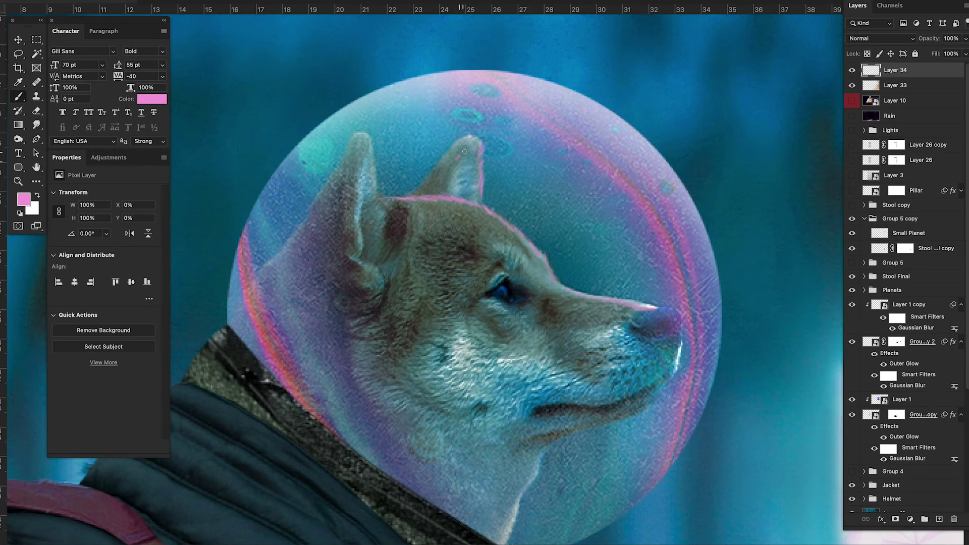
pyautogui.hscroll(3, 383, 282)
pyautogui.scroll(-2, 383, 282)
pyautogui.hscroll(5, 354, 267)
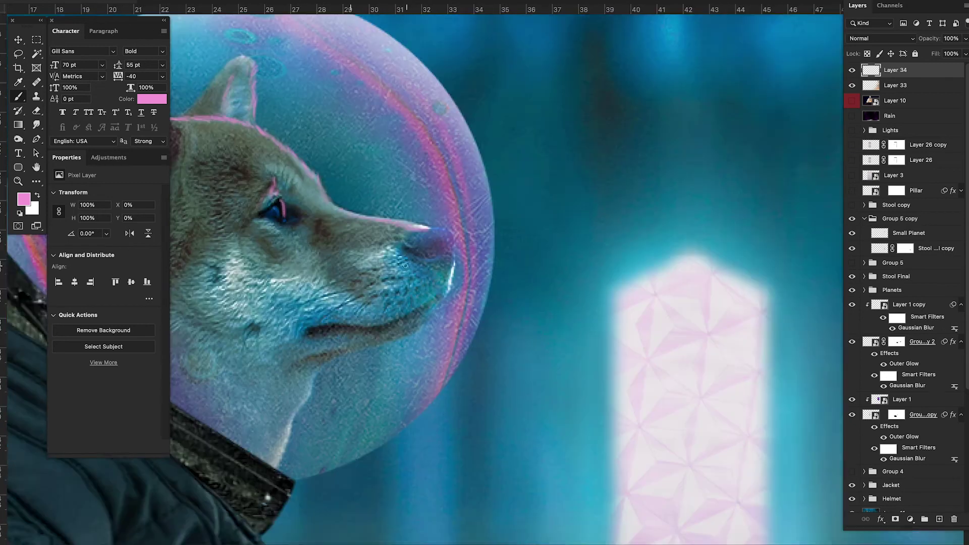
pyautogui.hscroll(-4, 325, 258)
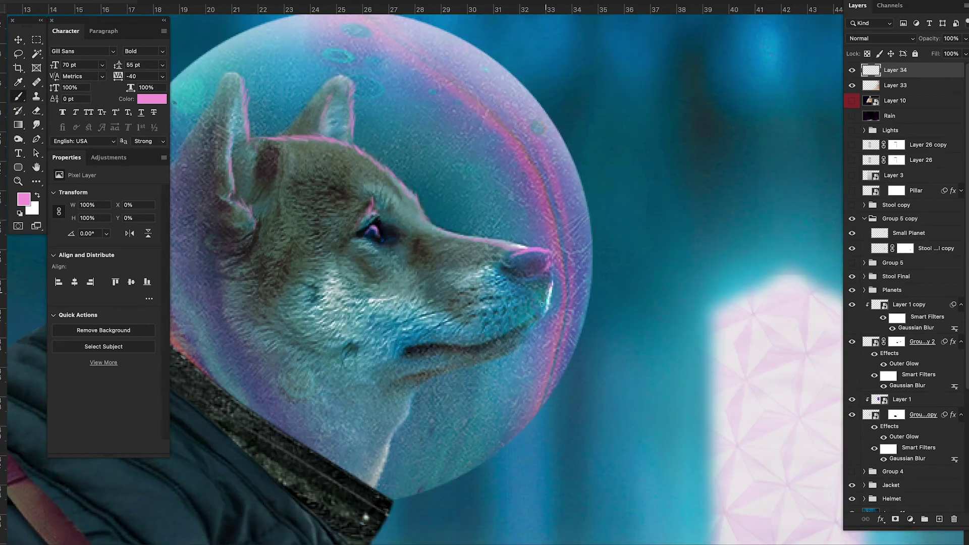
pyautogui.scroll(-3, 529, 333)
pyautogui.hscroll(-2, 505, 331)
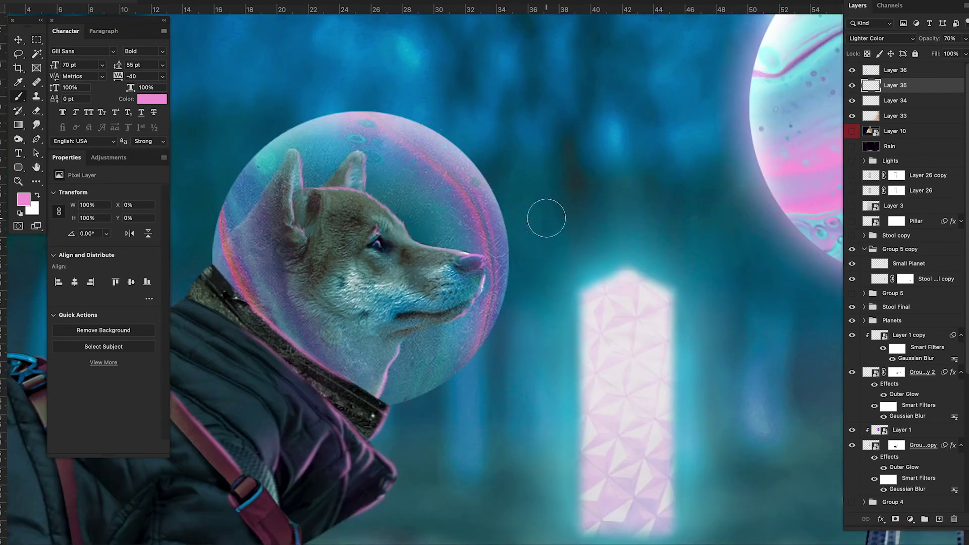
pyautogui.moveTo(376, 106); pyautogui.dragTo(509, 308)
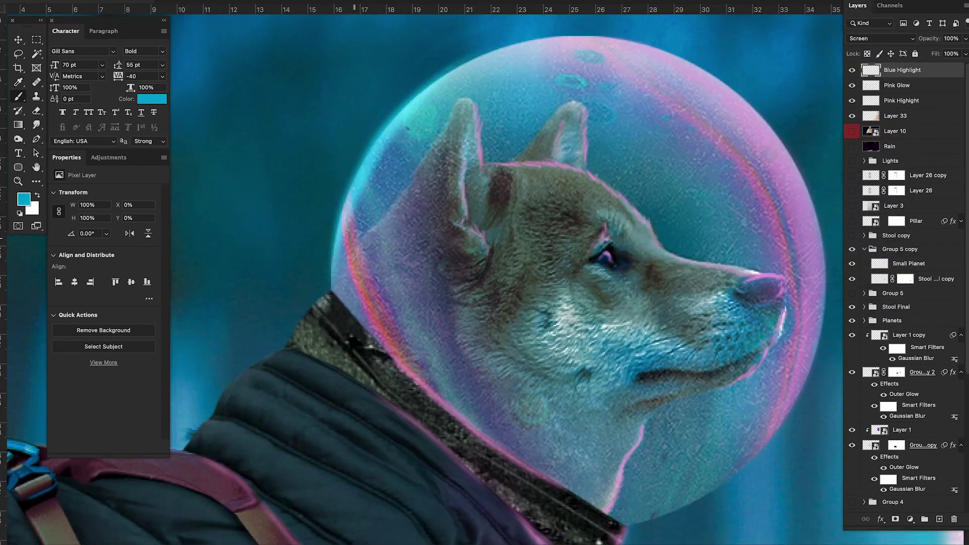
# Step: Paint a cyan rim light along the jacket collar on a new Linear Dodge (Add) layer
pyautogui.moveTo(437, 171); pyautogui.dragTo(504, 144)
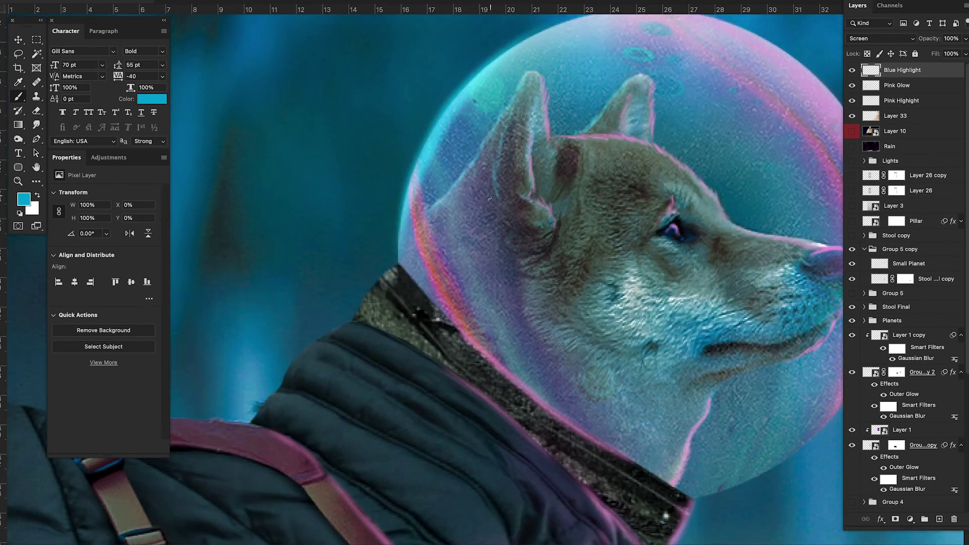
pyautogui.moveTo(489, 198); pyautogui.dragTo(545, 81)
pyautogui.click(940, 519)
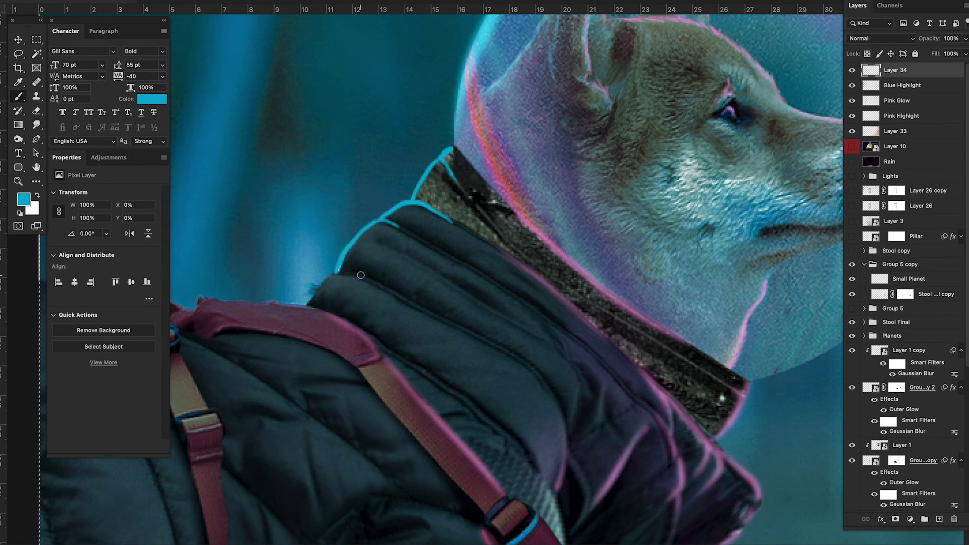
pyautogui.moveTo(361, 276); pyautogui.dragTo(550, 164)
pyautogui.moveTo(378, 234)
pyautogui.mouseDown()
pyautogui.moveTo(483, 273)
pyautogui.moveTo(357, 370)
pyautogui.mouseUp()
pyautogui.press('e')
pyautogui.click(881, 38)
pyautogui.click(867, 160)
# Step: Add another layer with soft cyan light across the jacket shoulder
pyautogui.click(940, 520)
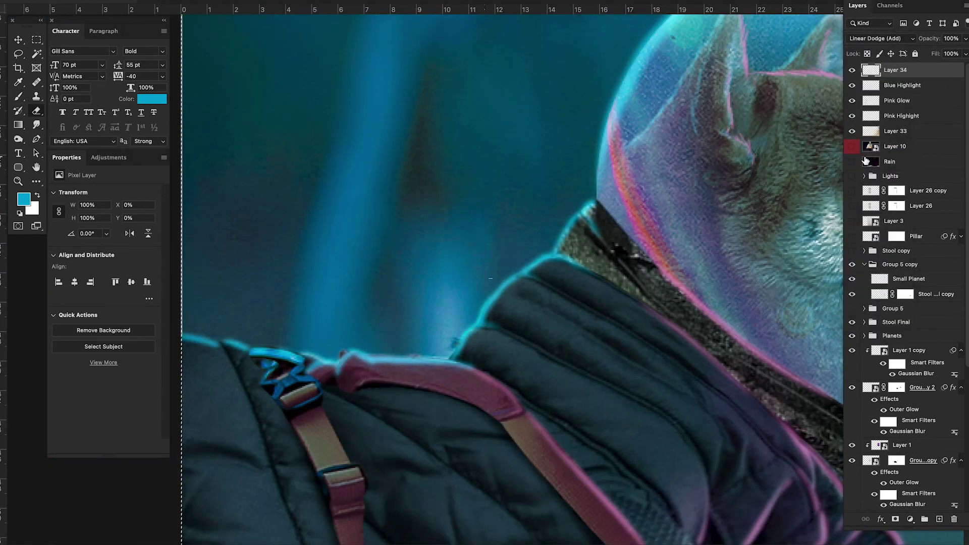
pyautogui.moveTo(190, 347); pyautogui.dragTo(530, 232)
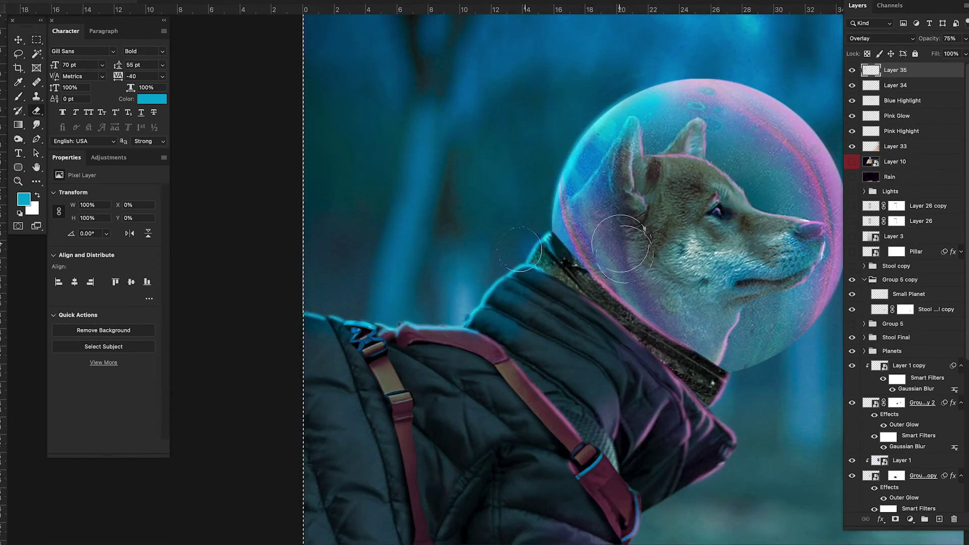
pyautogui.hotkey('alt', '[')
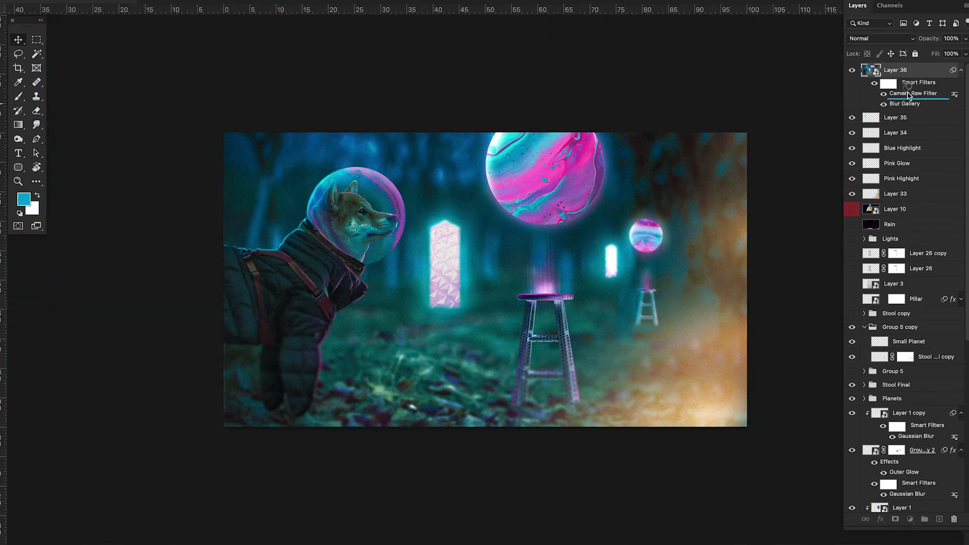
# Step: Move Camera Raw Filter above Blur Gallery in Layer 36's smart filter list
pyautogui.moveTo(906, 106); pyautogui.dragTo(906, 92)
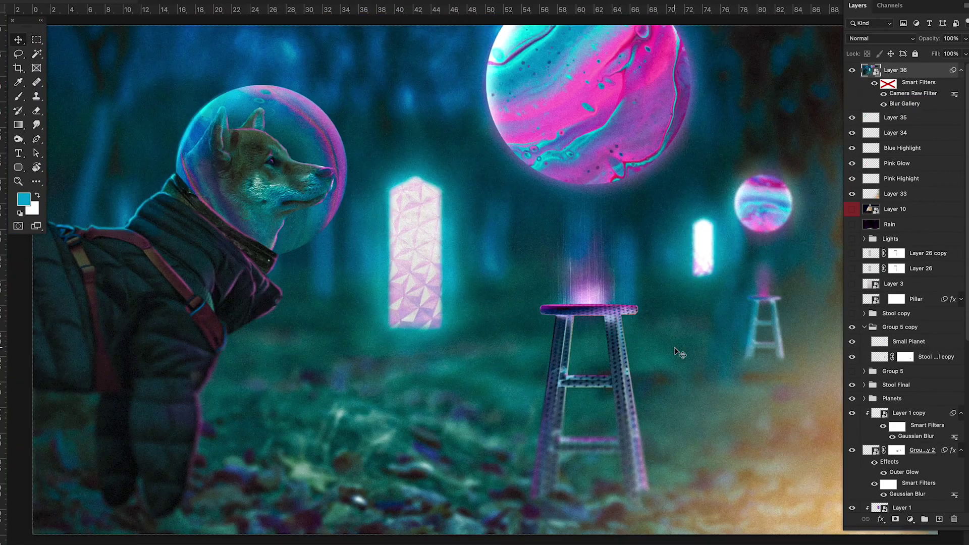